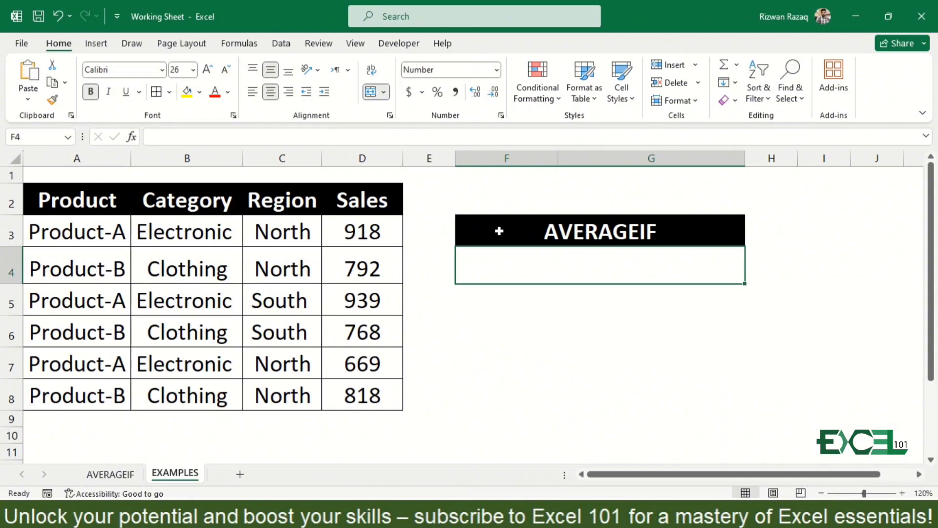
Calculate the average of all Sales values in cell G6 with =AVERAGE(D3:D8)
left_click(368, 220)
key("ctrl+shift+Down")
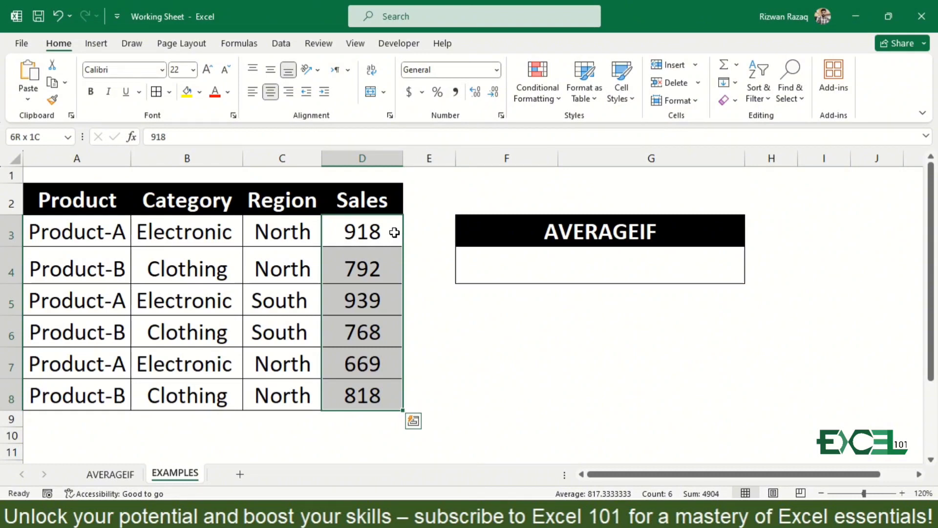
key("Down")
key("Down")
key("Down")
key("Down")
key("Right")
key("Right")
key("Right")
key("Up")
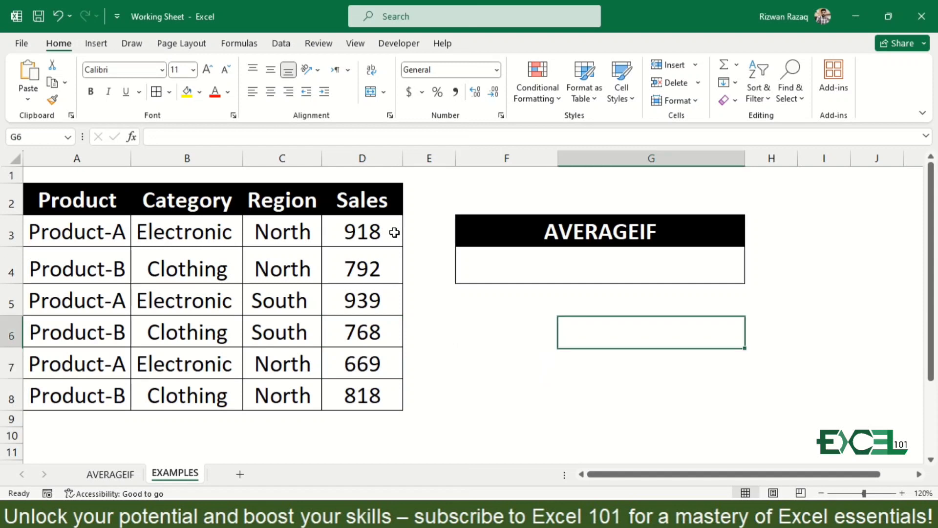
type("=aver")
key("Tab")
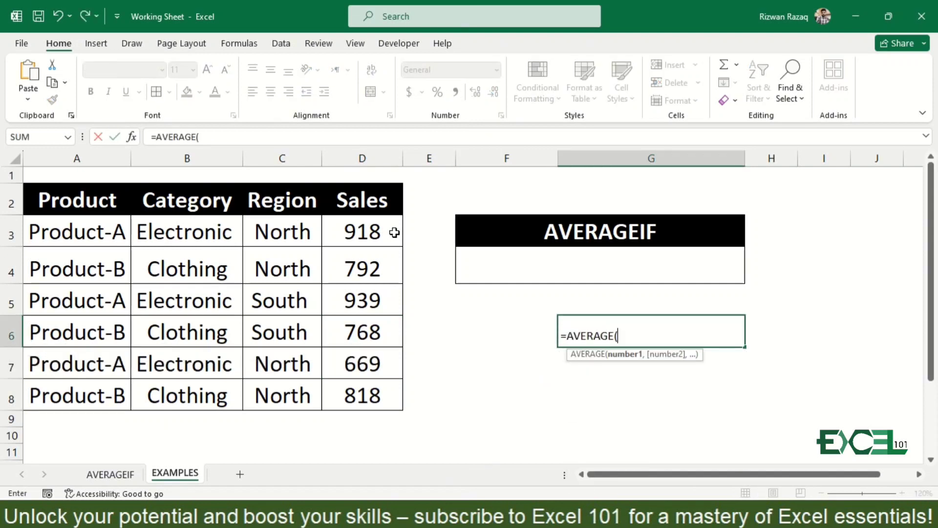
left_click(380, 226)
key("ctrl+shift+Down")
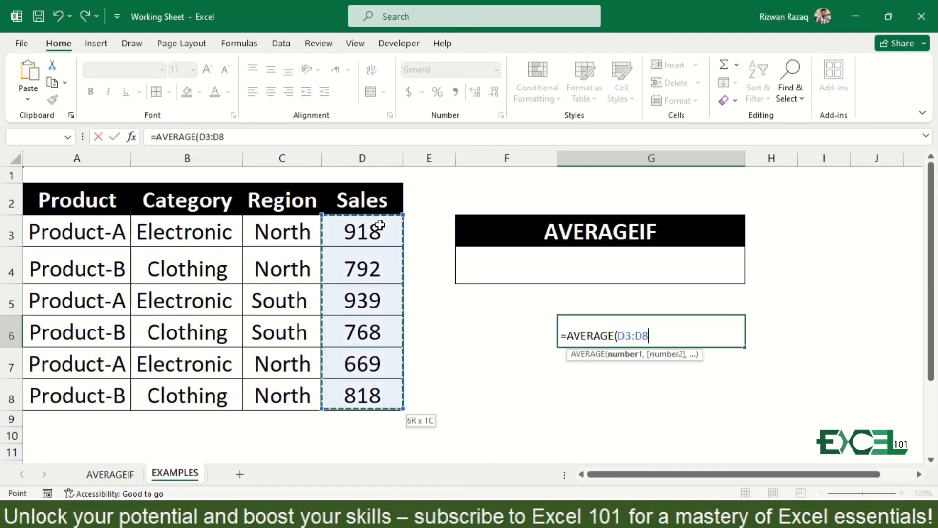
type(")")
key("Return")
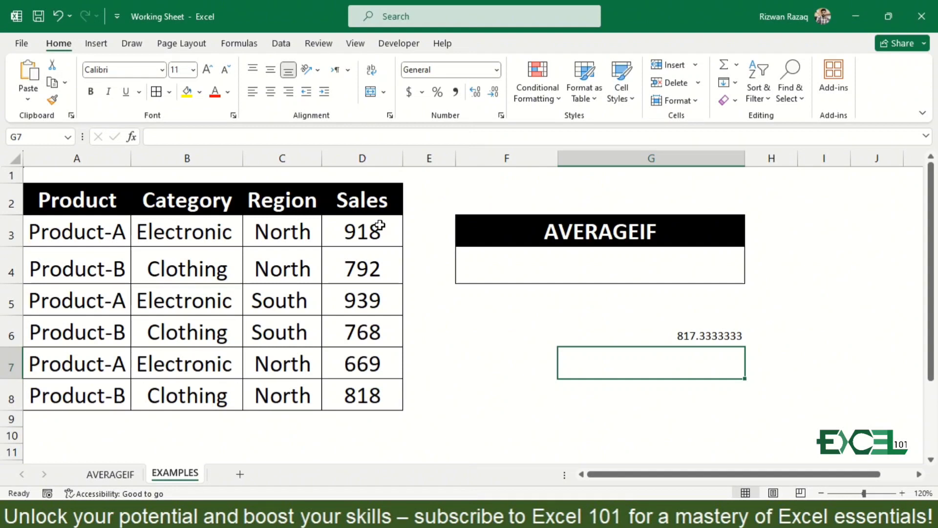
Start an AVERAGEIF formula in cell F4 with the Sales values D3:D8 as its range
left_click(539, 258)
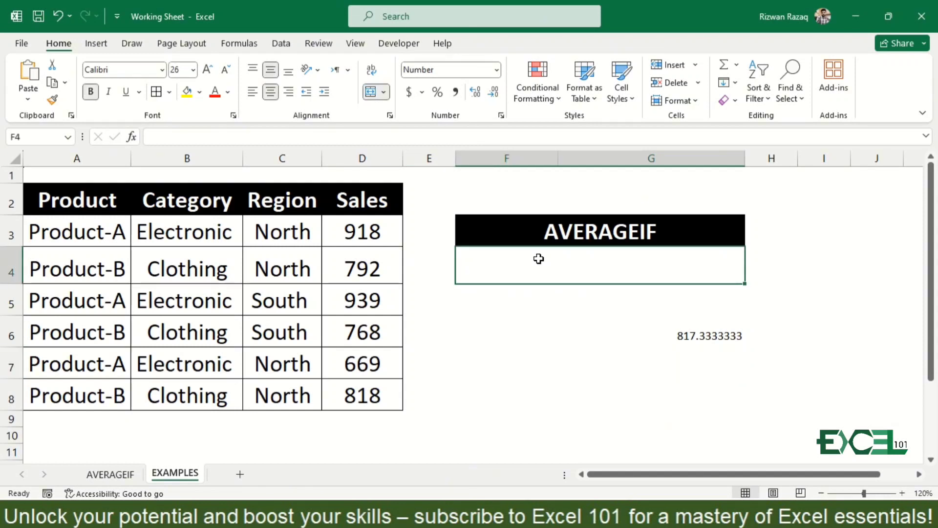
type("=aver")
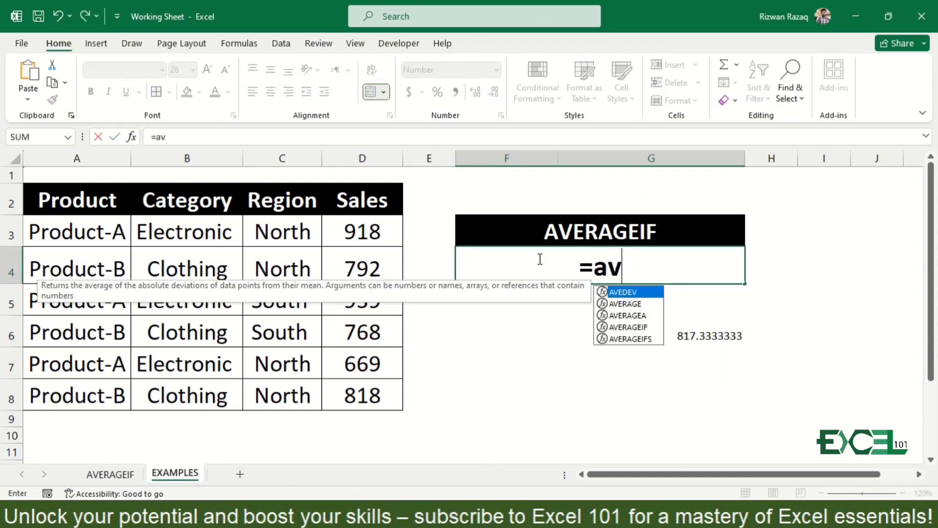
key("Down")
key("Down")
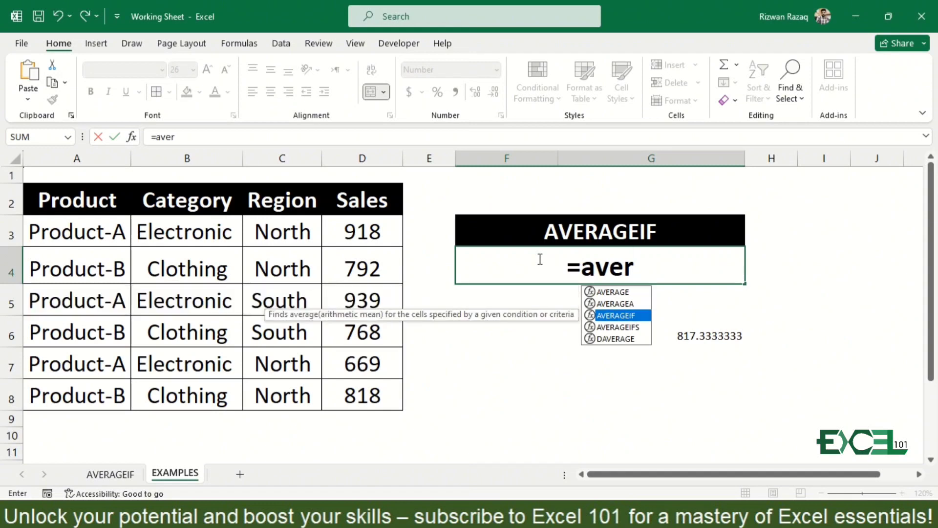
key("Tab")
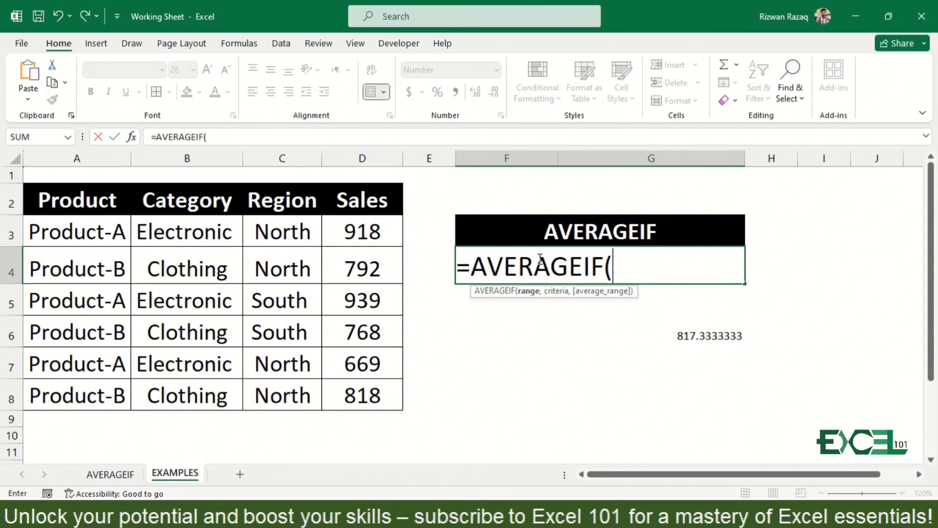
left_click(353, 231)
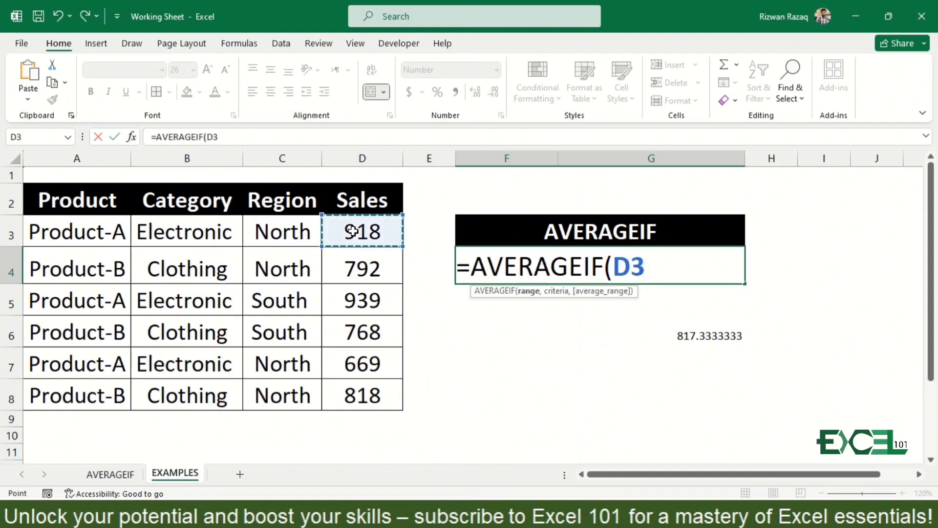
key("ctrl+shift+Down")
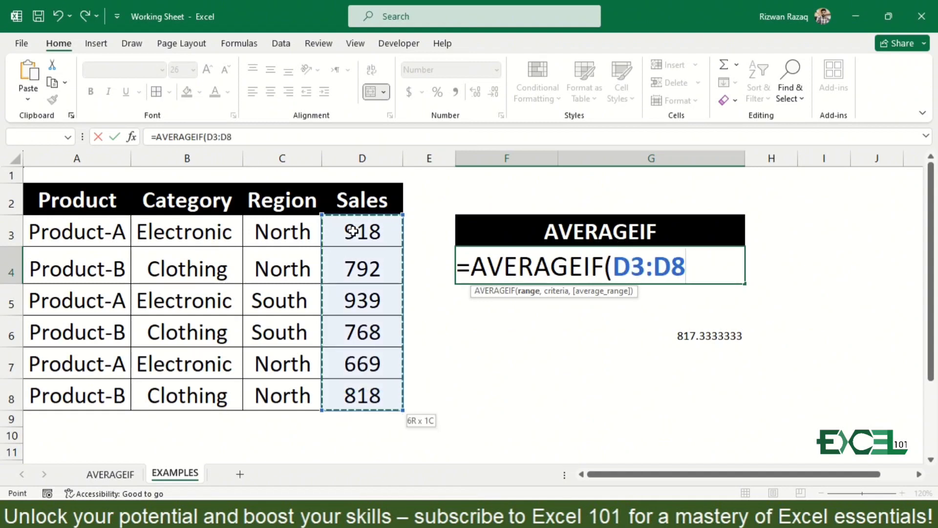
type(",")
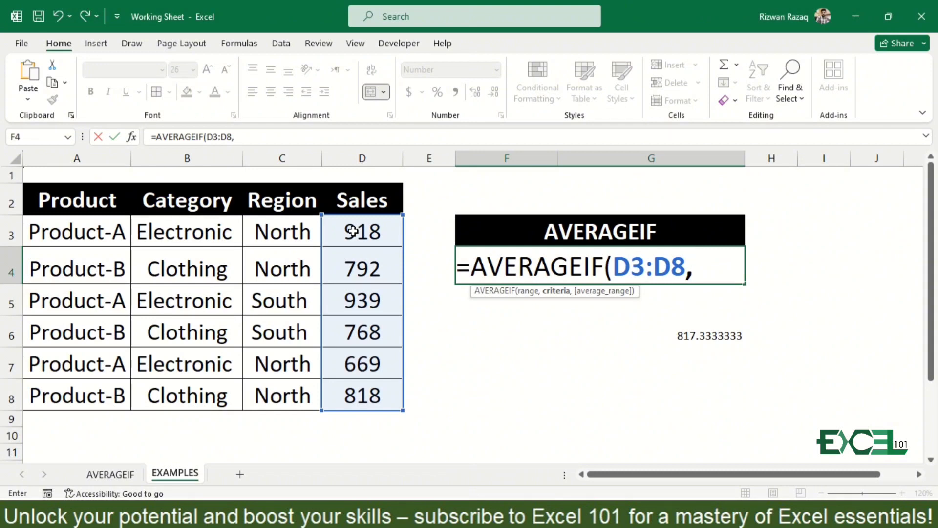
Add ">=800" as the criteria of the AVERAGEIF formula in F4 and close the parenthesis
type("\">=80")
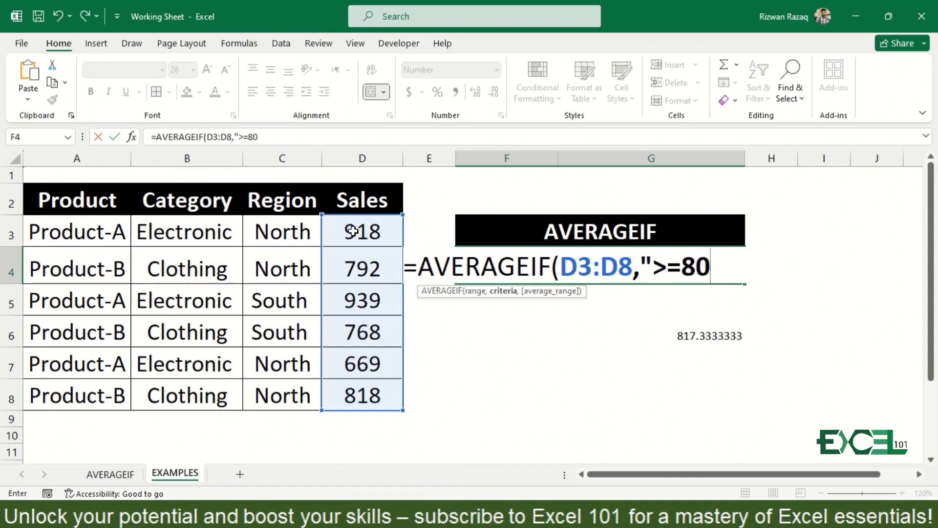
type("0\"")
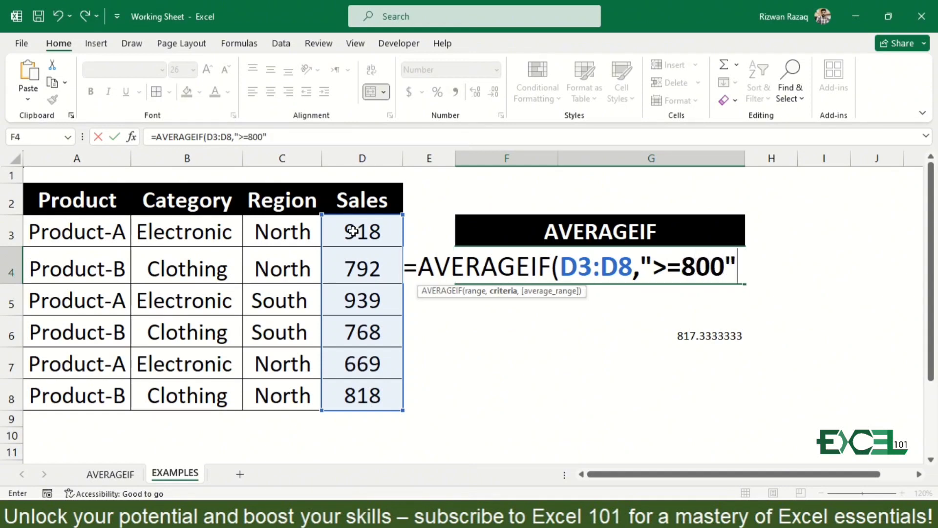
type(")")
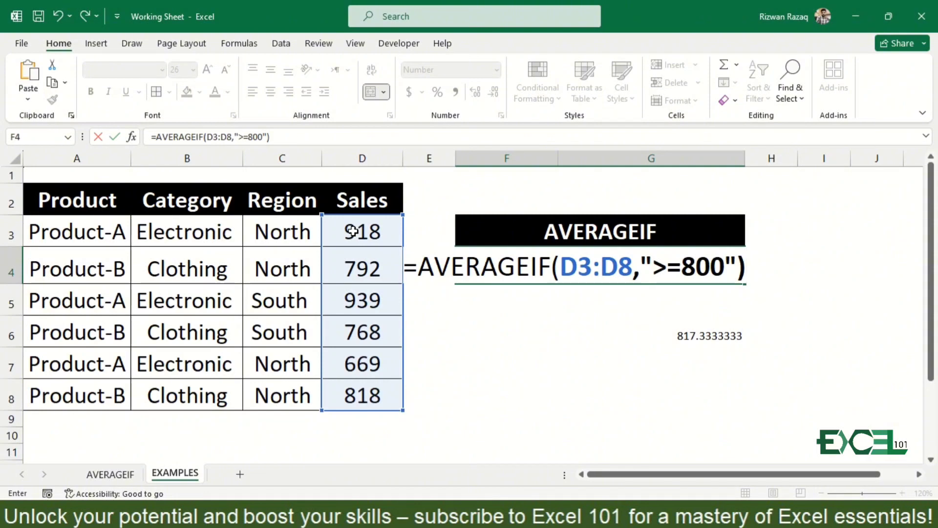
Add D3:D8 as the average range, completing the formula as =AVERAGEIF(D3:D8,">=800",D3:D8)
key("BackSpace")
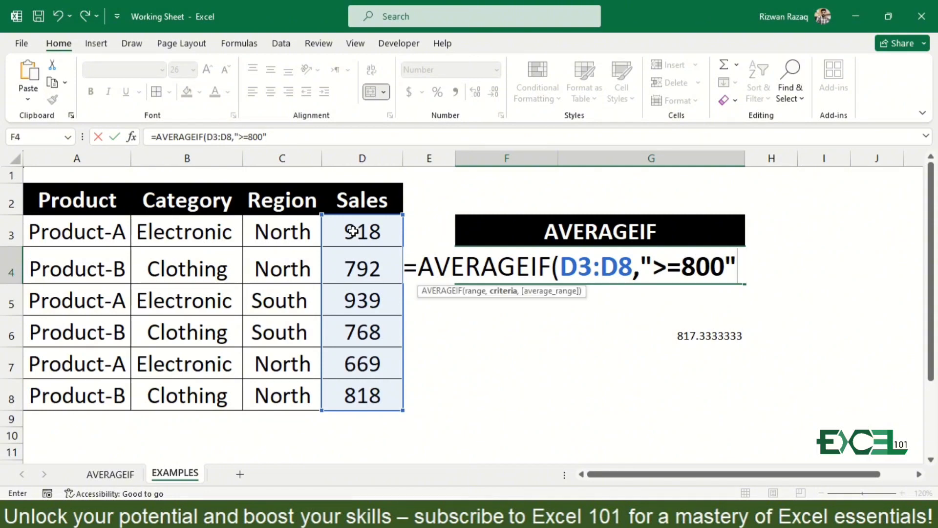
type(",")
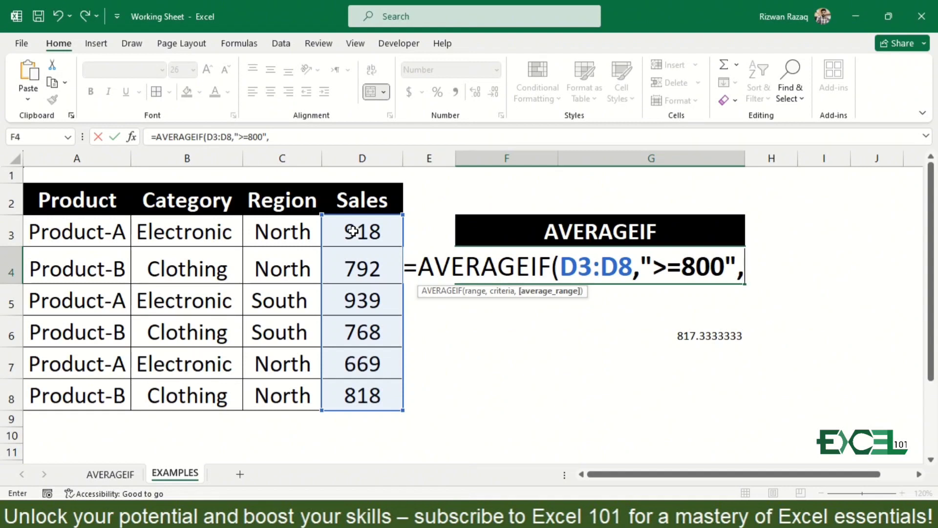
left_click(353, 230)
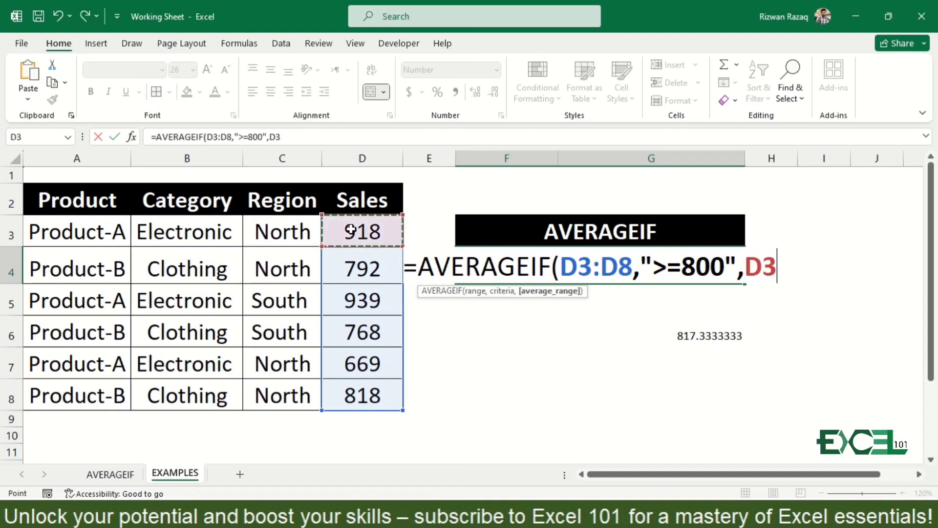
key("ctrl+shift+Down")
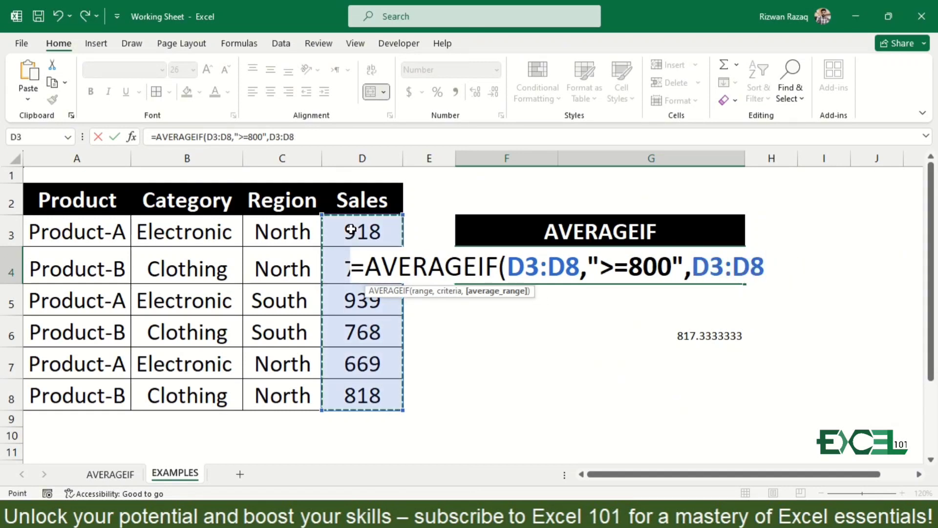
type(")")
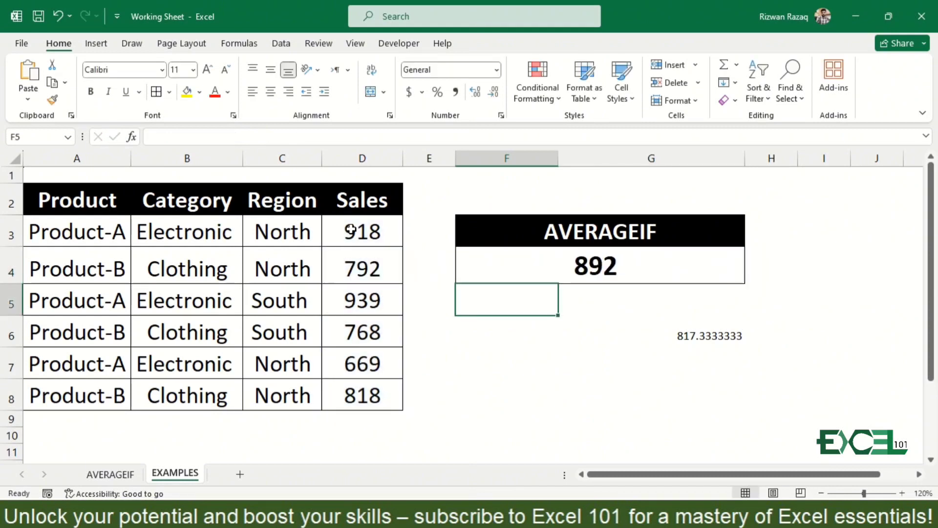
Remove the average range from the formula in F4, leaving =AVERAGEIF(D3:D8,">=800")
key("Up")
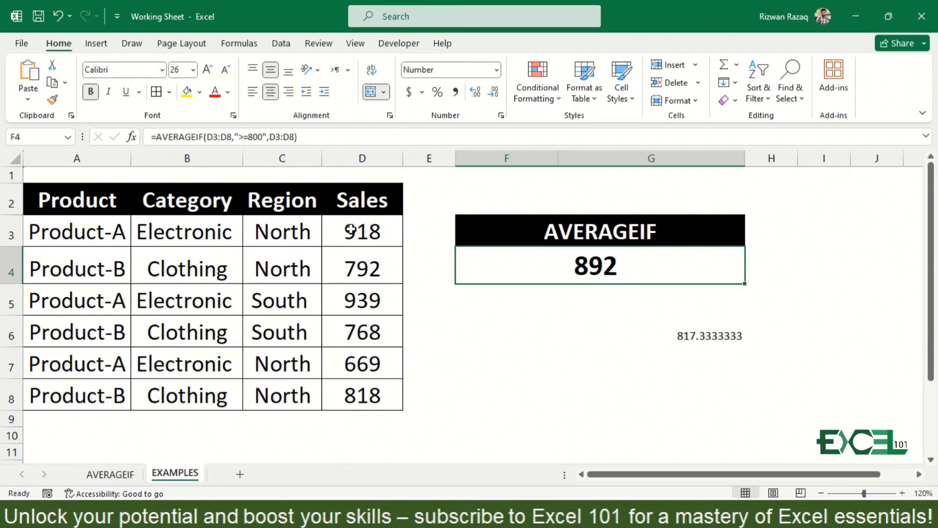
key("F2")
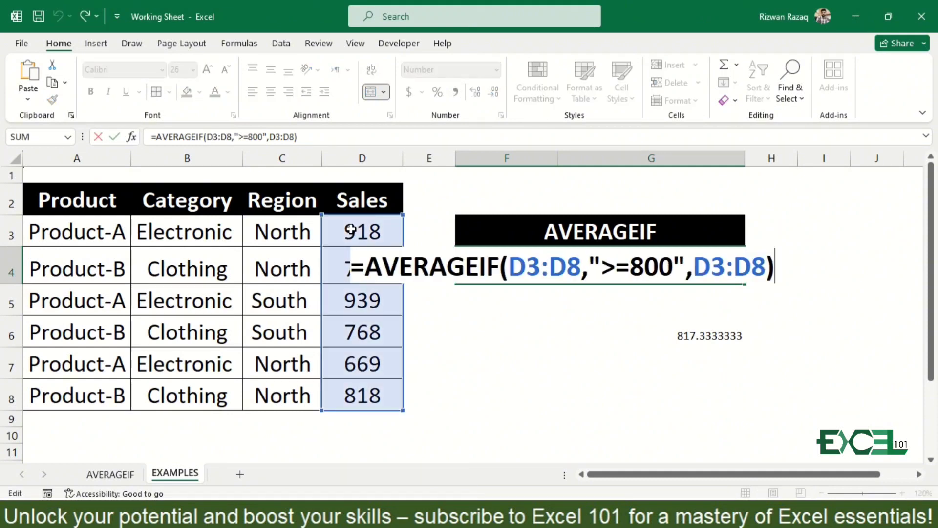
key("BackSpace")
key("BackSpace")
key("BackSpace")
key("BackSpace")
key("BackSpace")
key("BackSpace")
key("BackSpace")
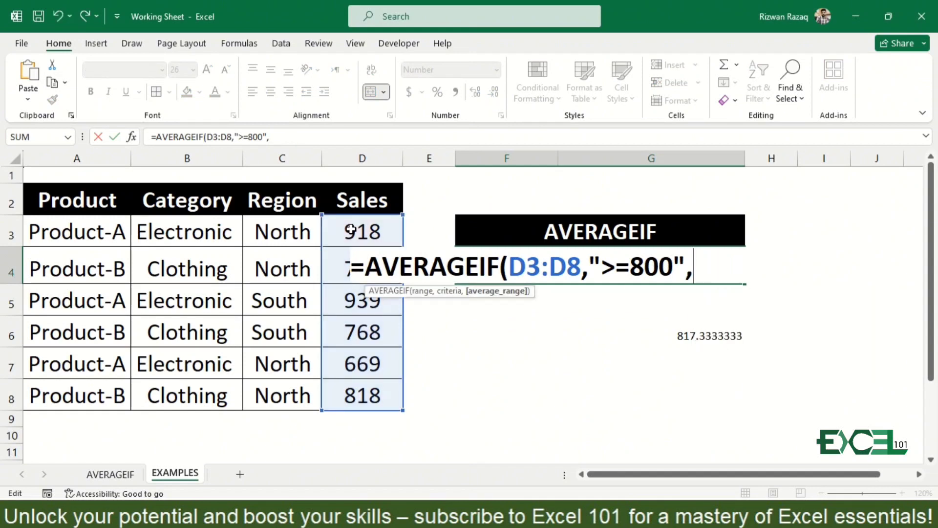
type(")")
key("Return")
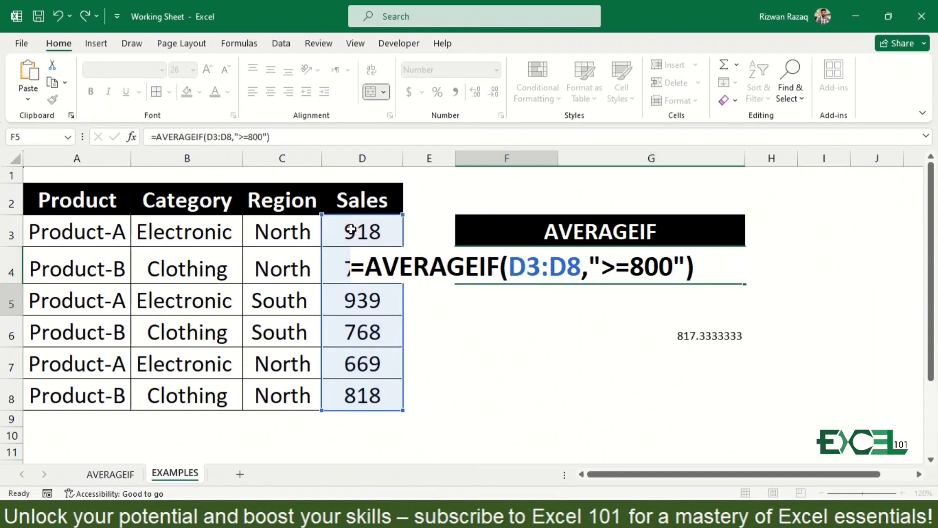
key("Up")
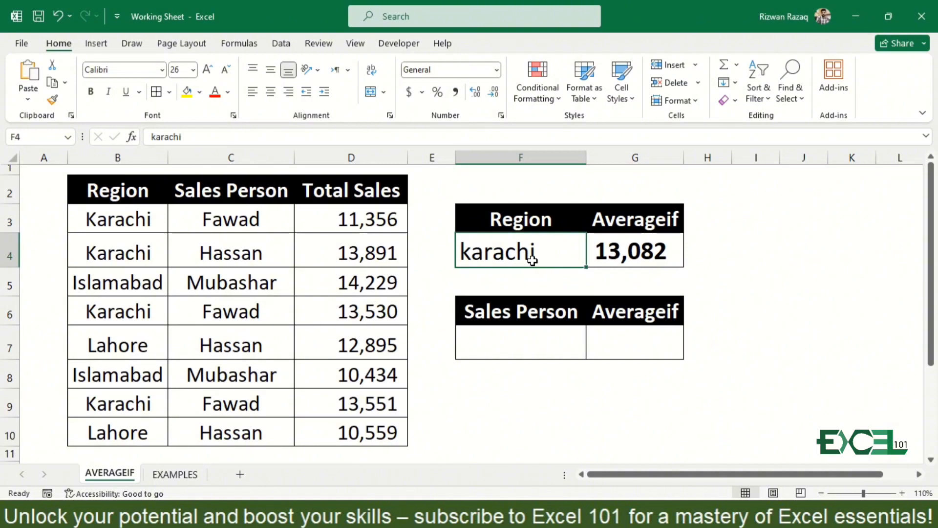
Set the region in cell F4 to Islamabad
type("Islambad")
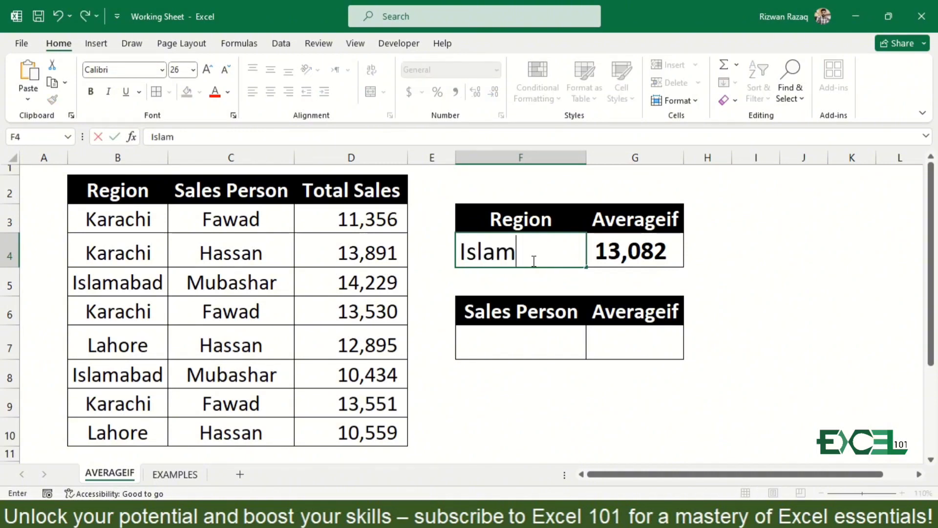
key("BackSpace")
key("BackSpace")
key("BackSpace")
type("abad")
key("ctrl+Return")
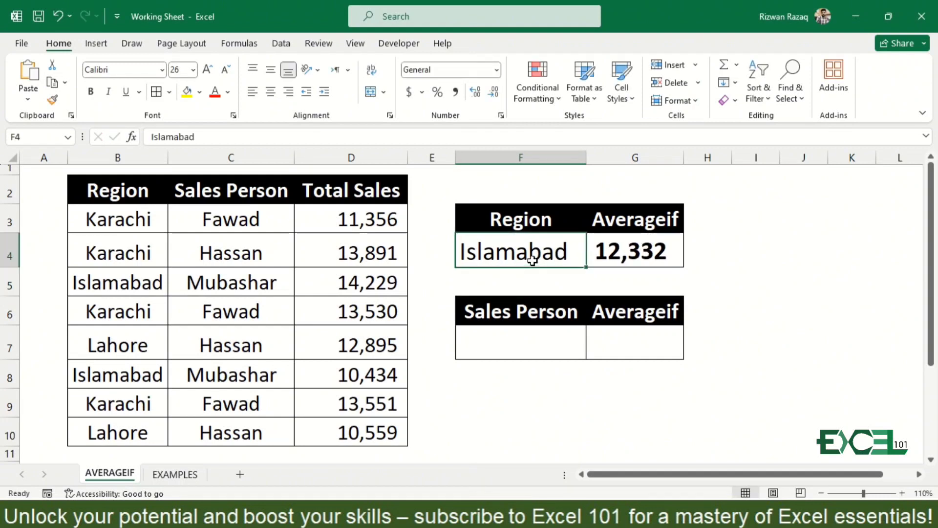
Replace the formula in cell G4 with a new AVERAGEIF that uses the Region values B3:B10 as its range
left_click(657, 260)
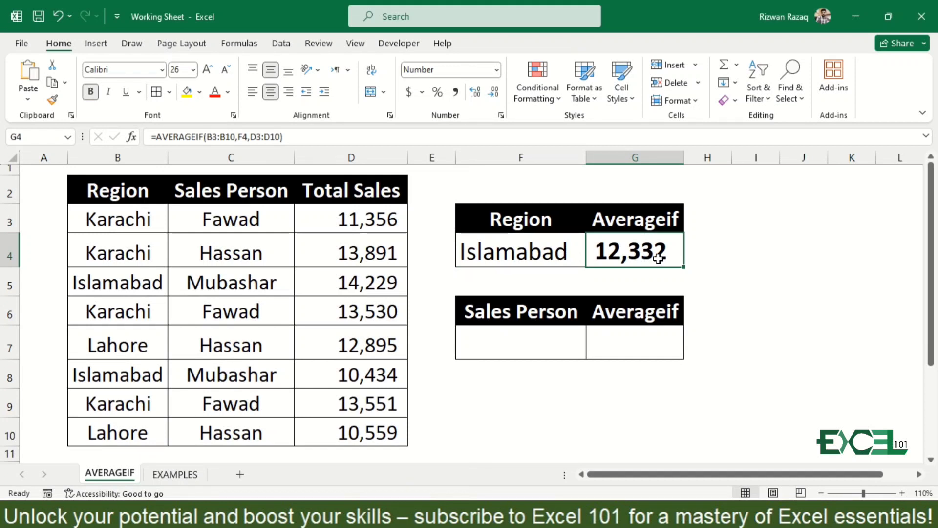
type("=aver")
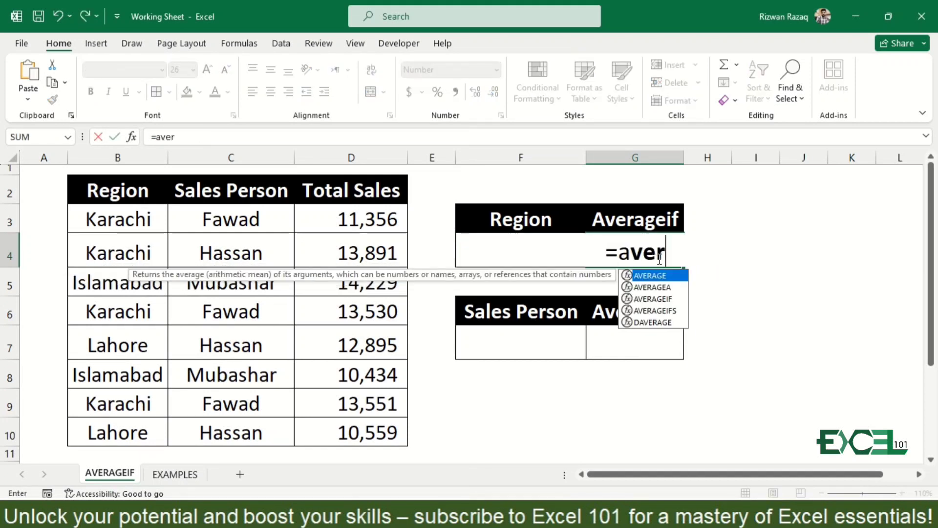
key("Tab")
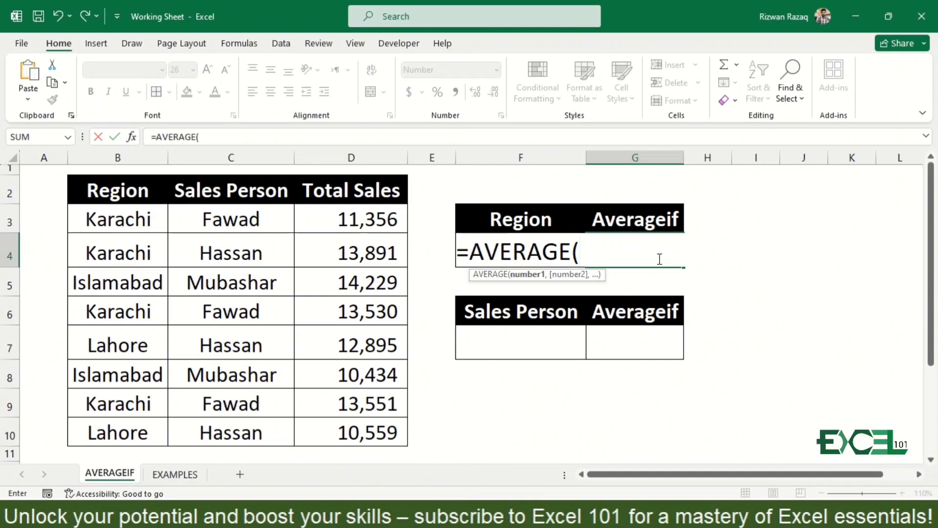
key("BackSpace")
type("i")
key("Tab")
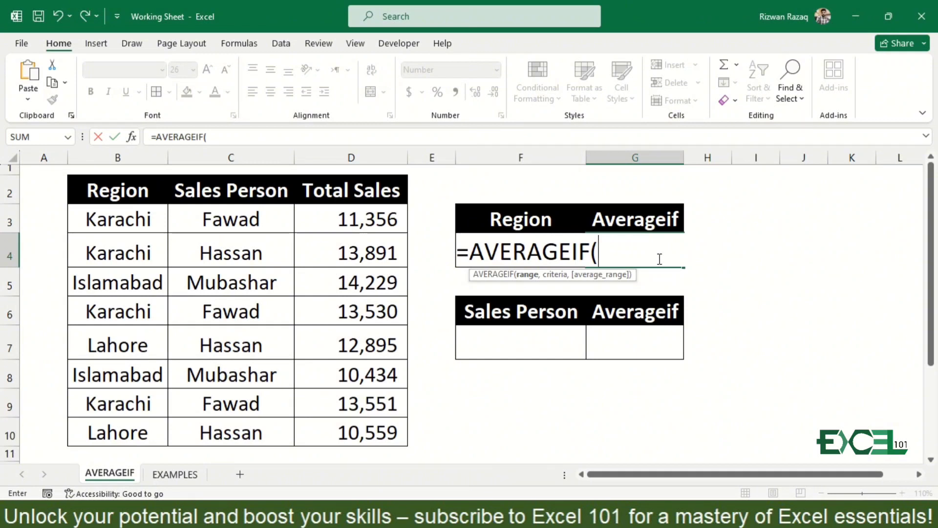
left_click(123, 211)
key("ctrl+shift+Down")
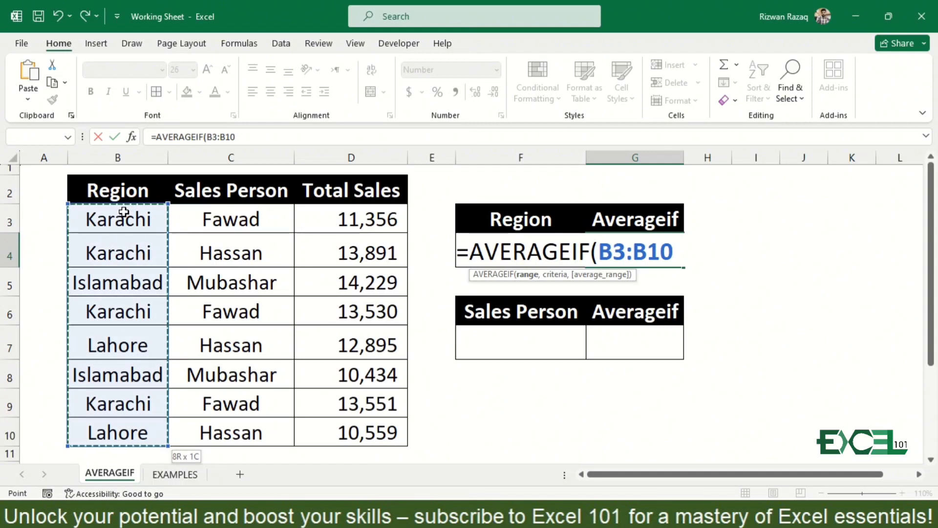
type(",")
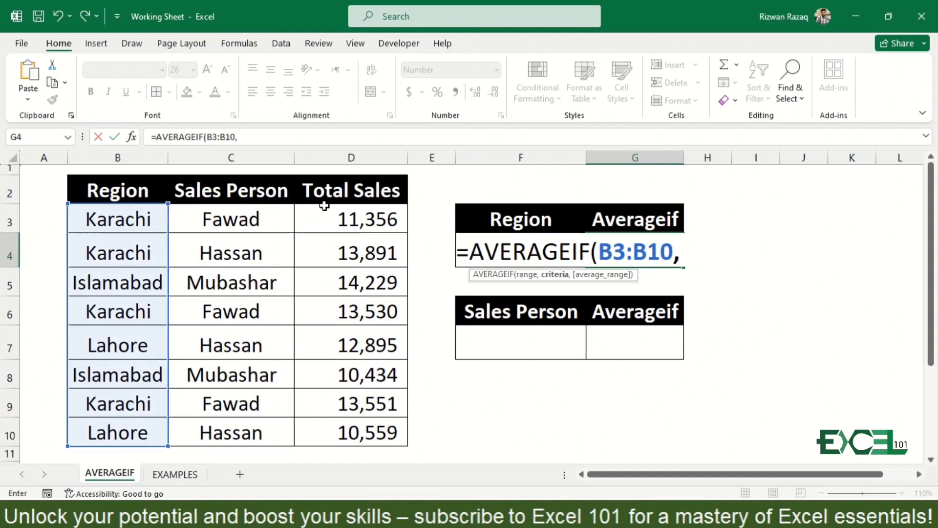
Use cell F4 as the criteria of the AVERAGEIF formula and continue to its average range argument
left_click(502, 206)
key("Down")
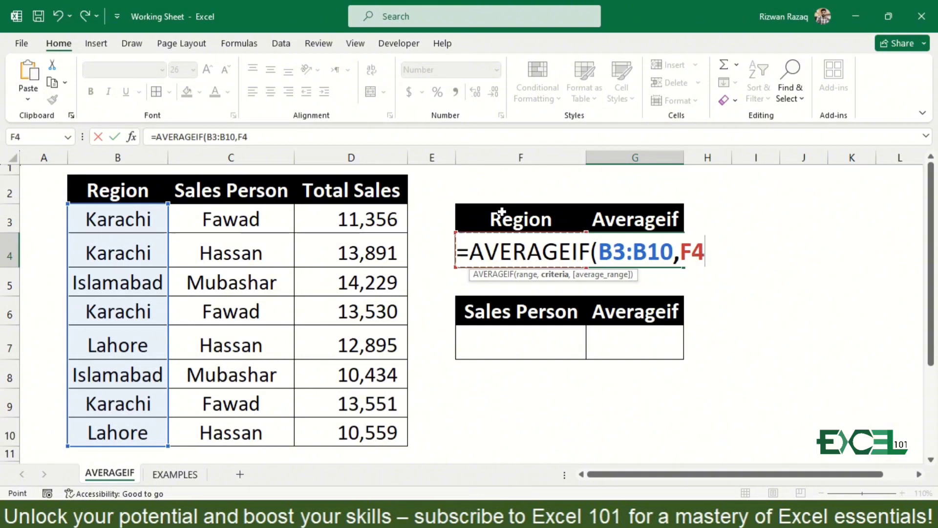
type(",")
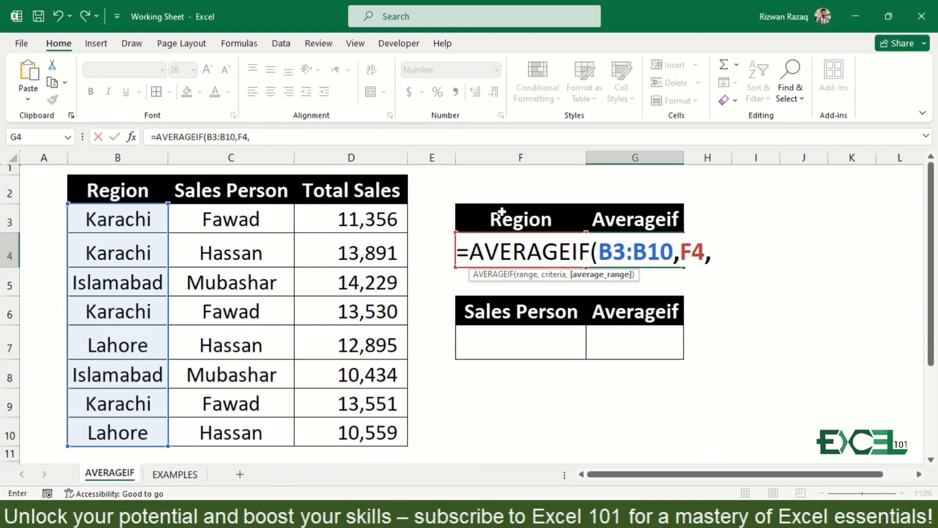
Complete the AVERAGEIF formula in G4 with the Total Sales values D3:D10 as its average range
left_click(359, 213)
key("ctrl+shift+Down")
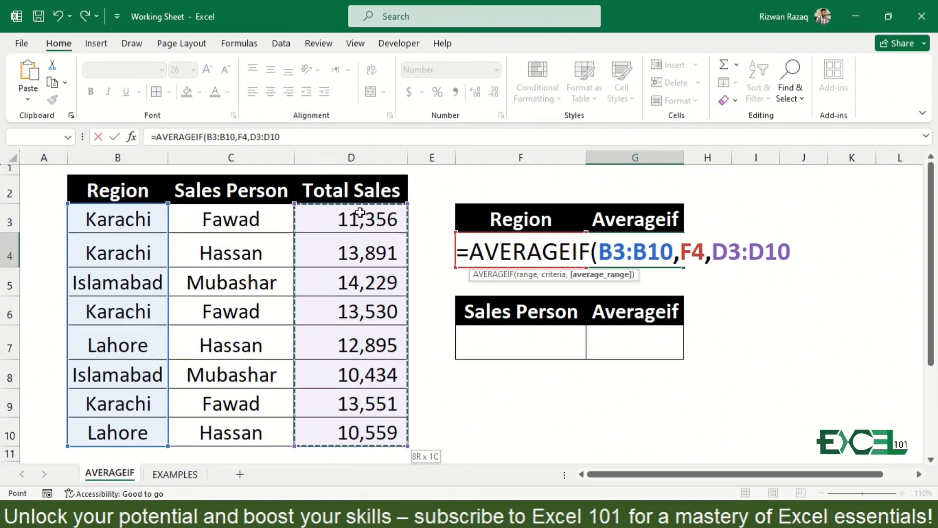
type(")")
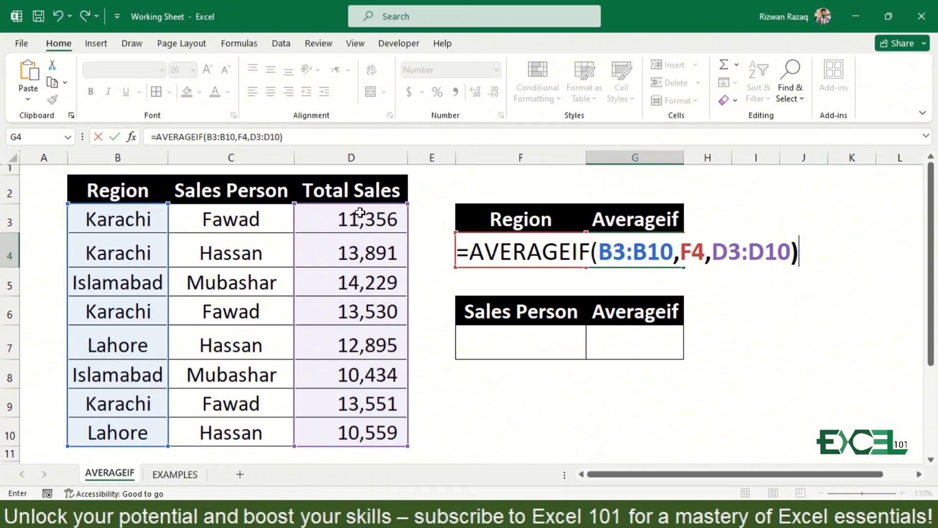
key("Return")
Change the region in cell F4 to karachi
key("Up")
key("Left")
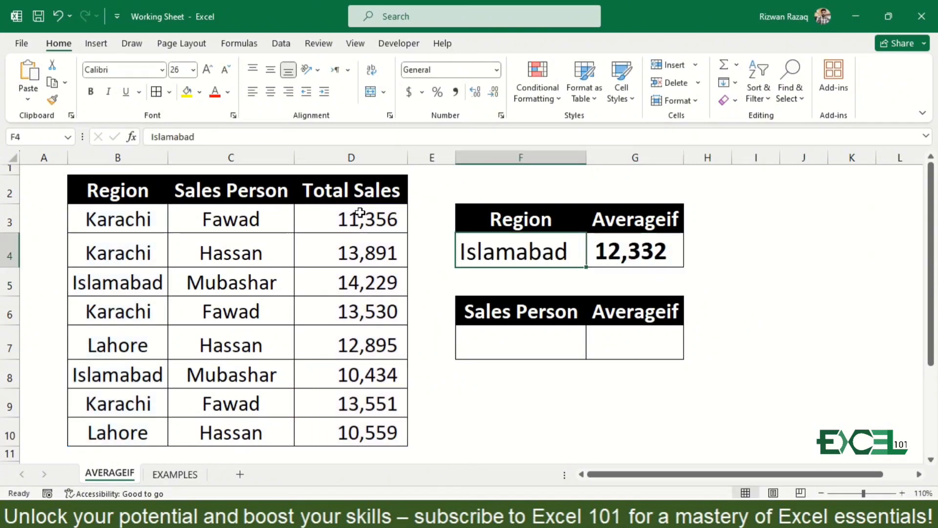
type("karach")
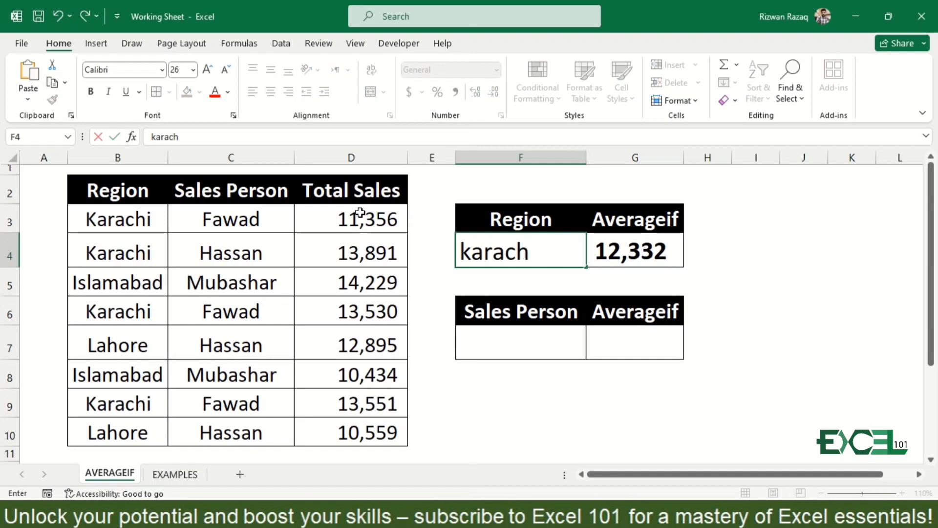
type("i")
key("Return")
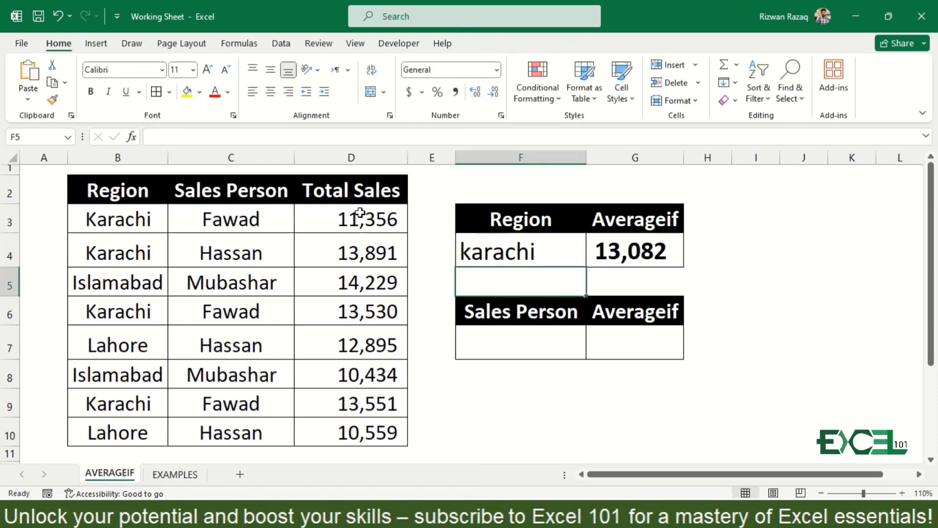
Change the region in cell F4 to Lahore
key("Up")
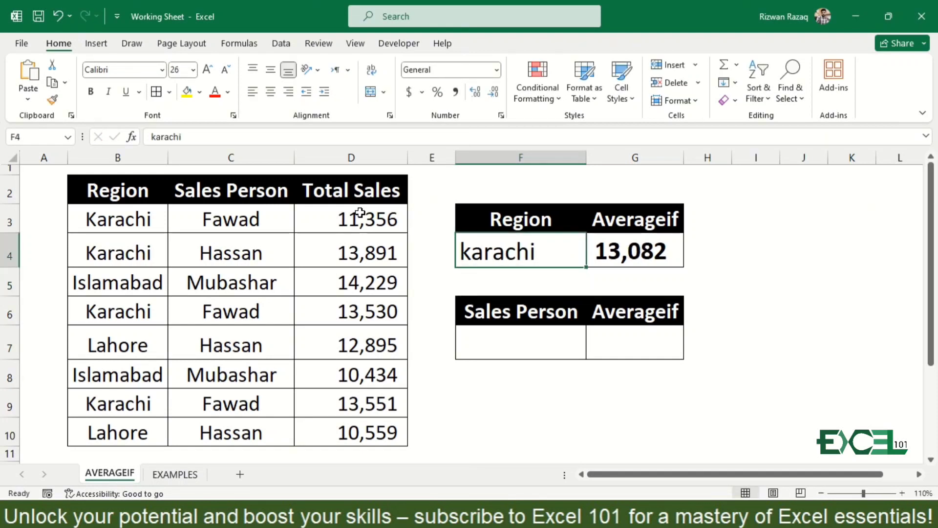
type("lahore")
key("BackSpace")
key("BackSpace")
key("BackSpace")
key("BackSpace")
key("BackSpace")
key("BackSpace")
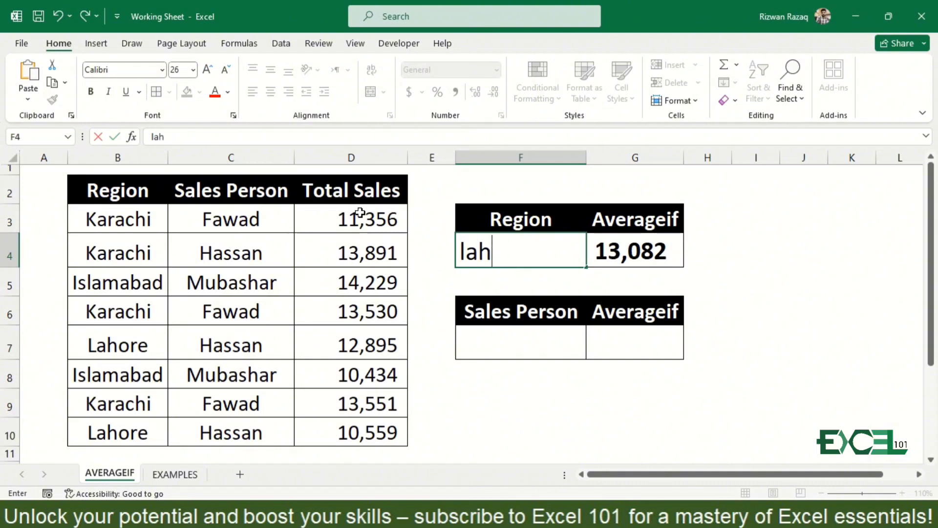
type("Lahore")
key("Return")
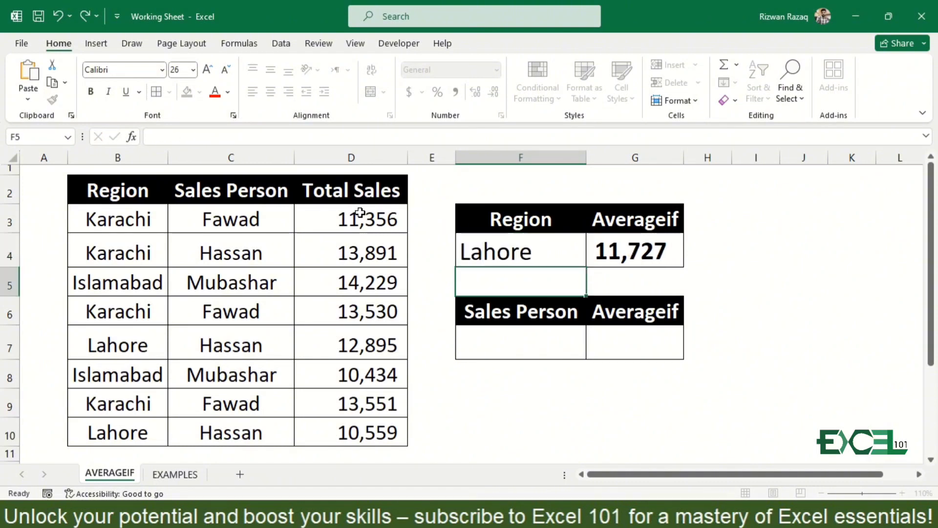
Test the region formula with Multan, a region missing from the data, in cell F4
key("Up")
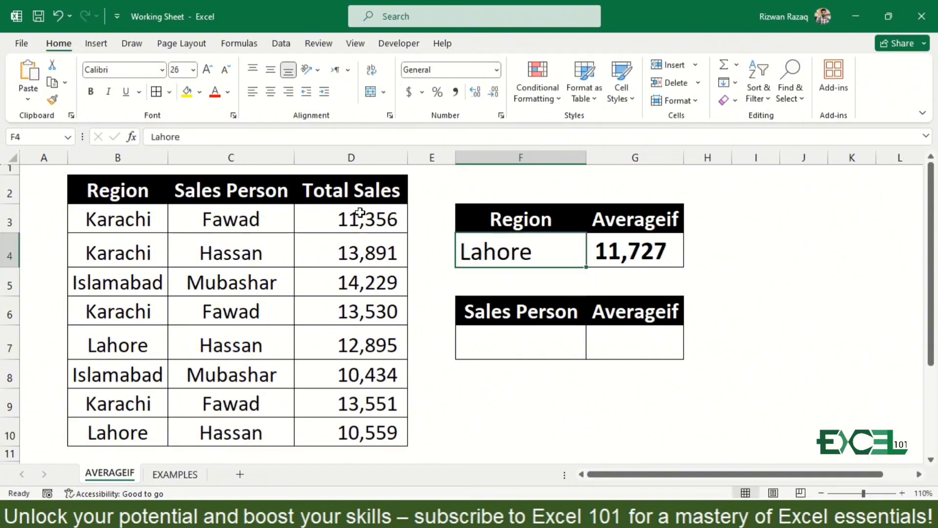
type("Multan")
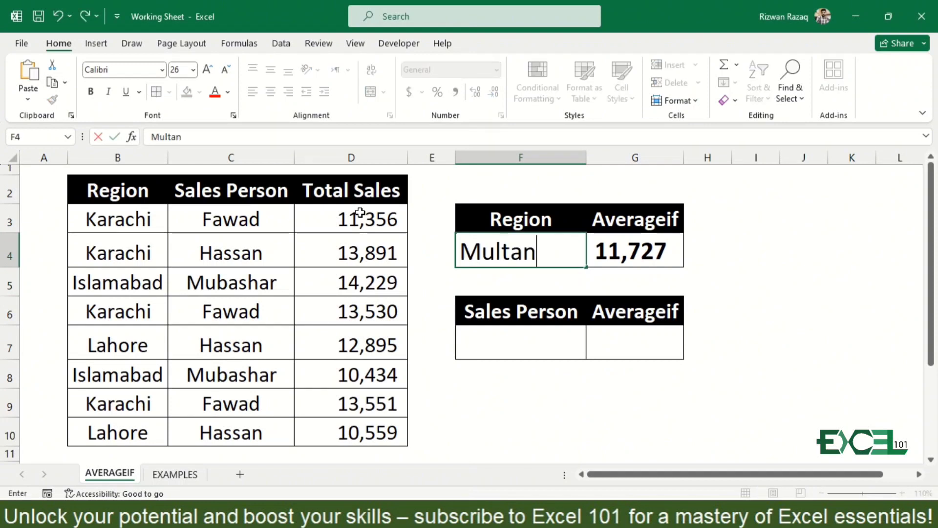
key("Return")
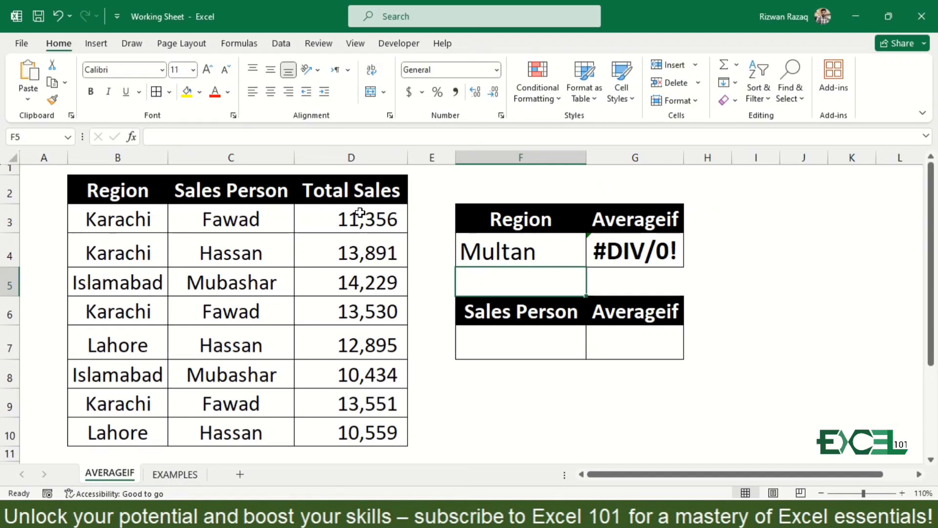
key("Up")
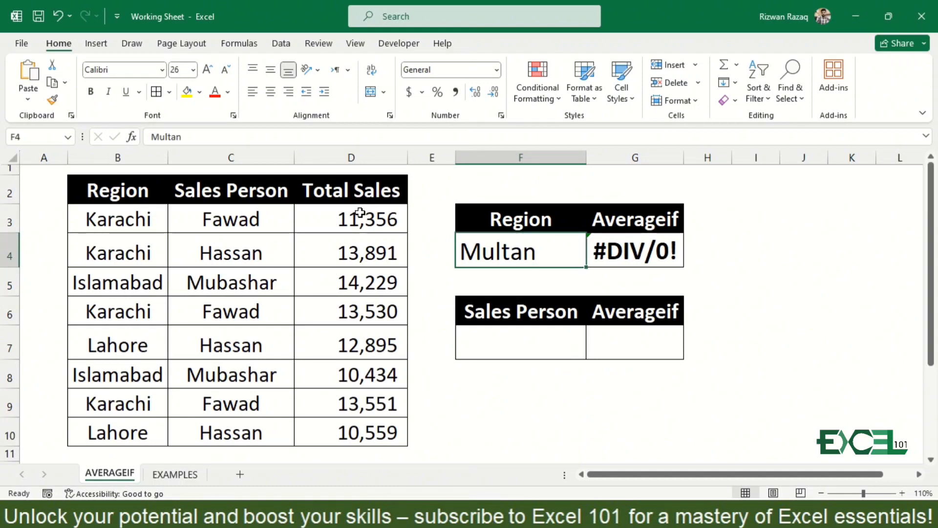
Start an AVERAGEIF formula in cell G7 with the Sales Person values C3:C10 as its range
key("Down")
key("Down")
key("Down")
key("Right")
key("Right")
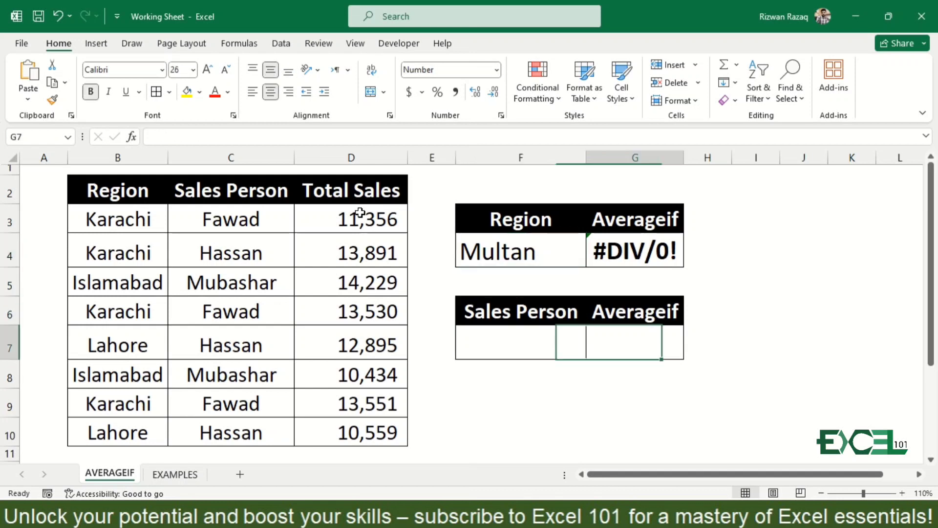
key("Left")
key("Left")
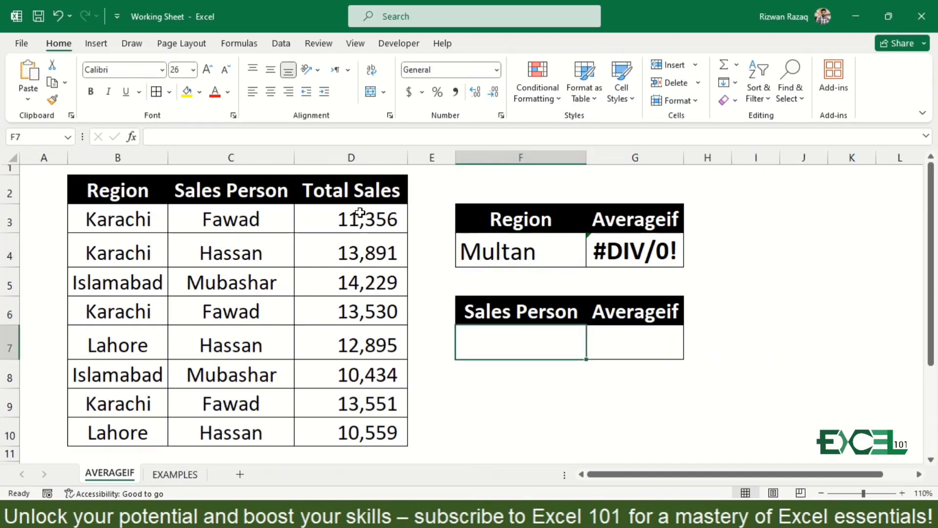
key("Right")
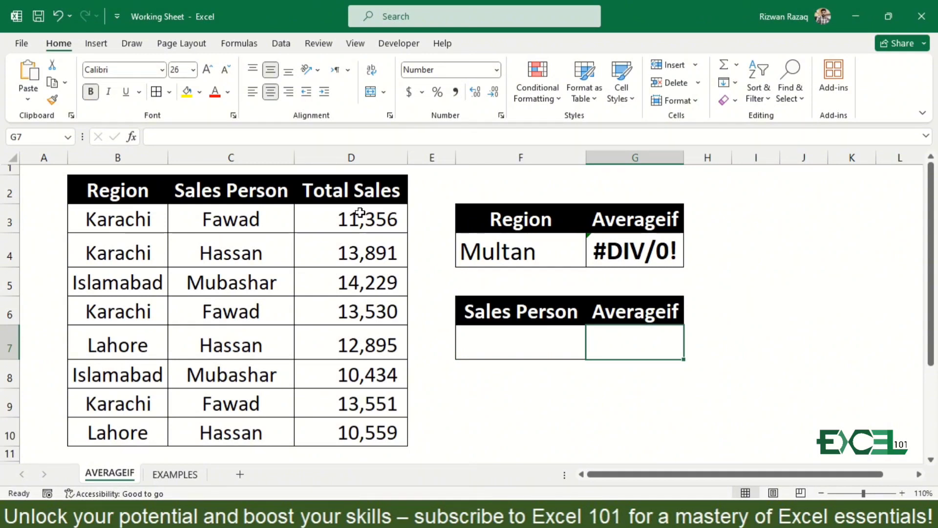
type("=")
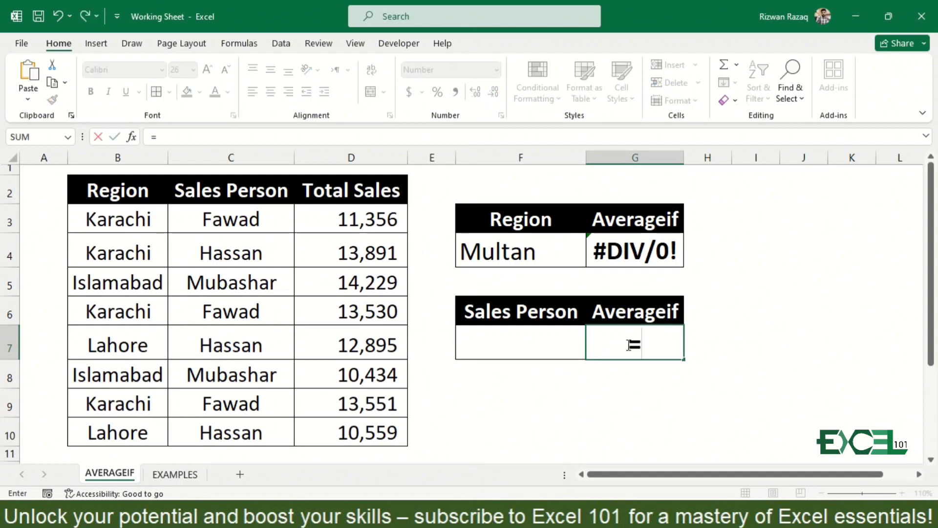
type("ave")
key("Down")
key("Down")
key("Down")
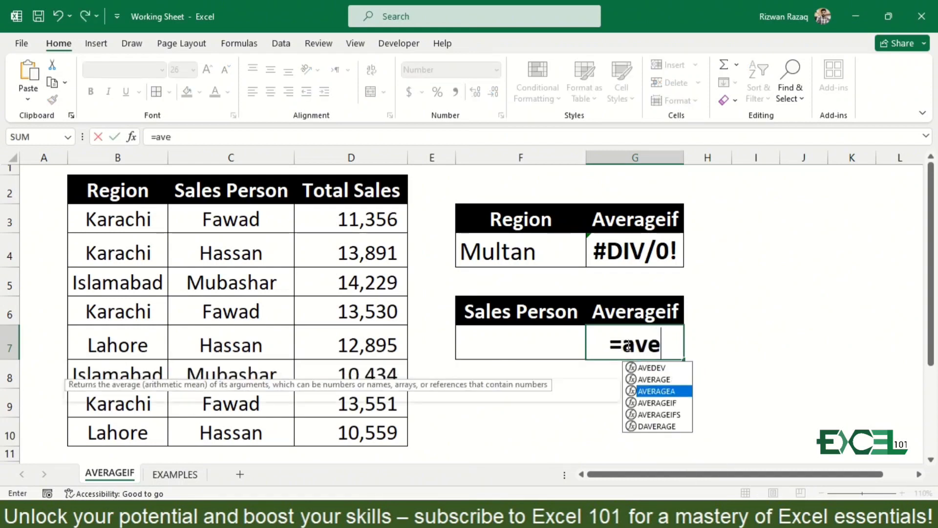
key("Tab")
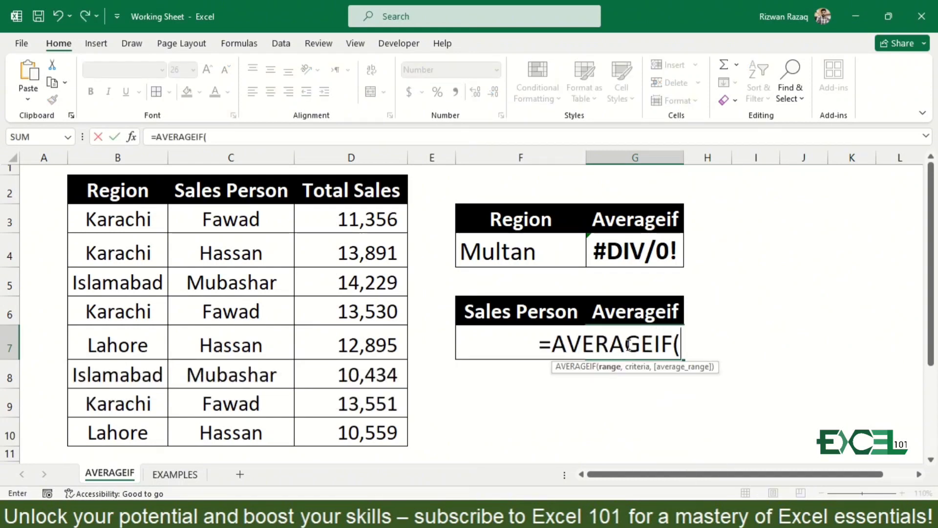
left_click(225, 220)
key("ctrl+shift+Down")
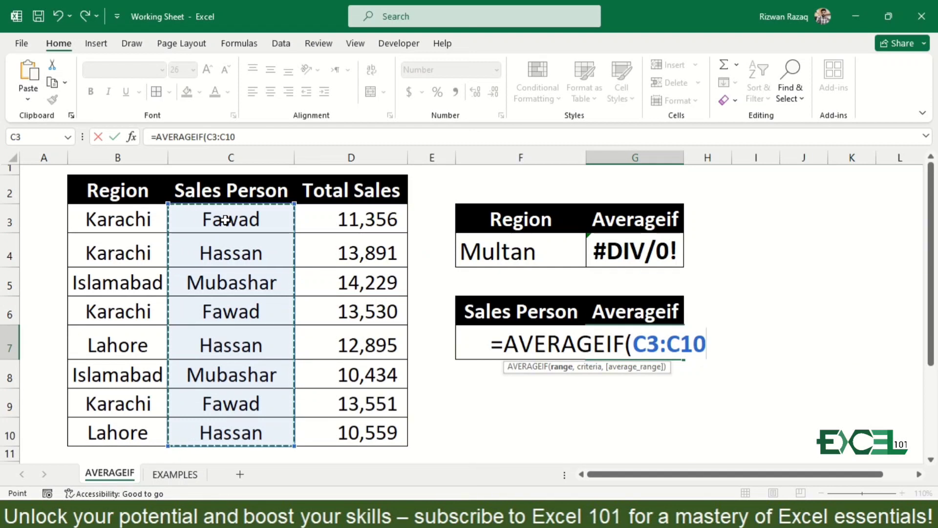
Complete the G7 formula with the sales person's name from C3 as quoted criteria and D3:D10 as its average range
type(",\"")
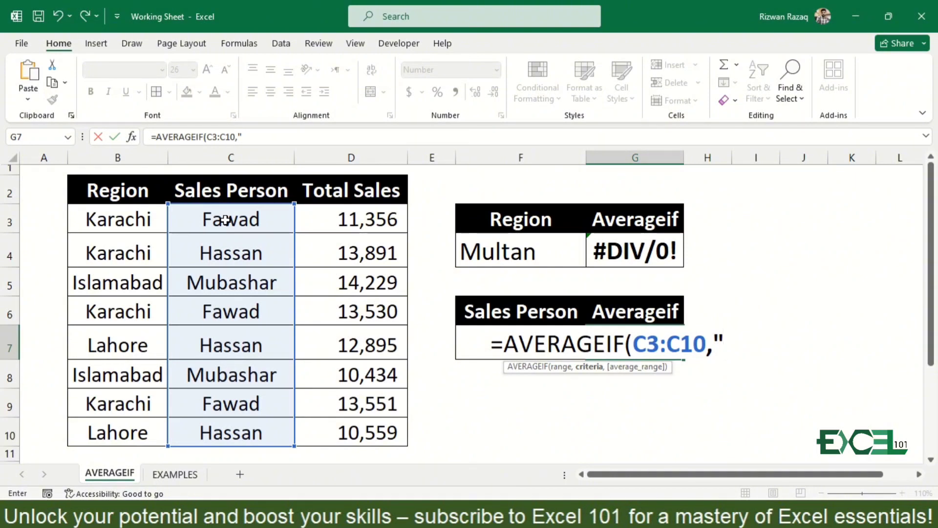
type("F")
type("awa")
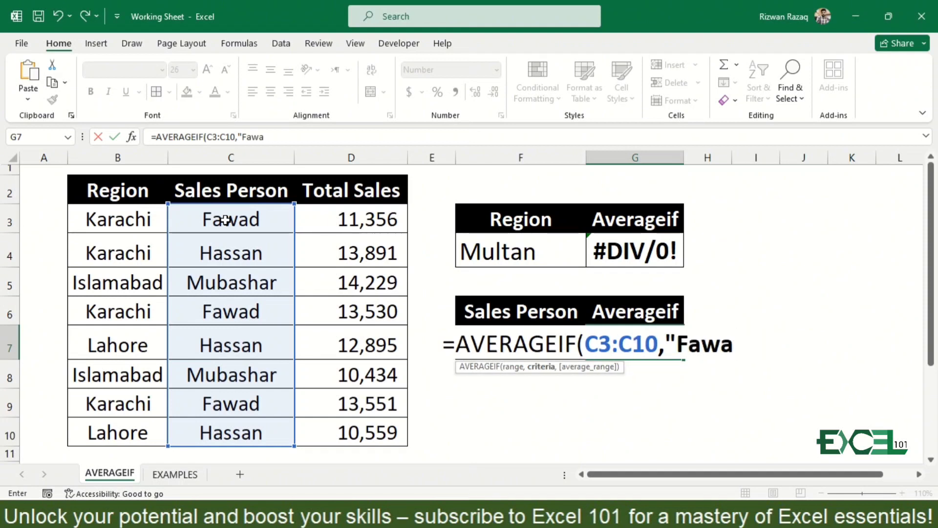
type("d\",")
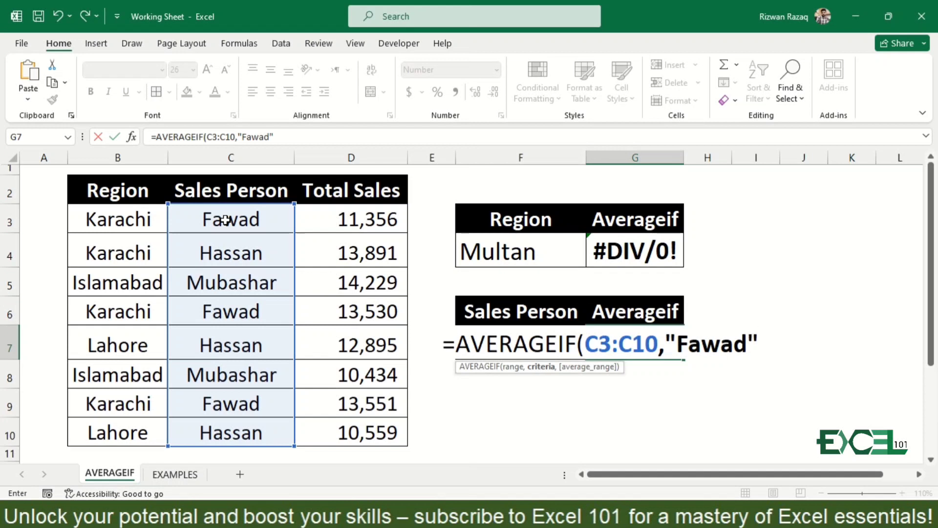
left_click(349, 220)
key("ctrl+shift+Down")
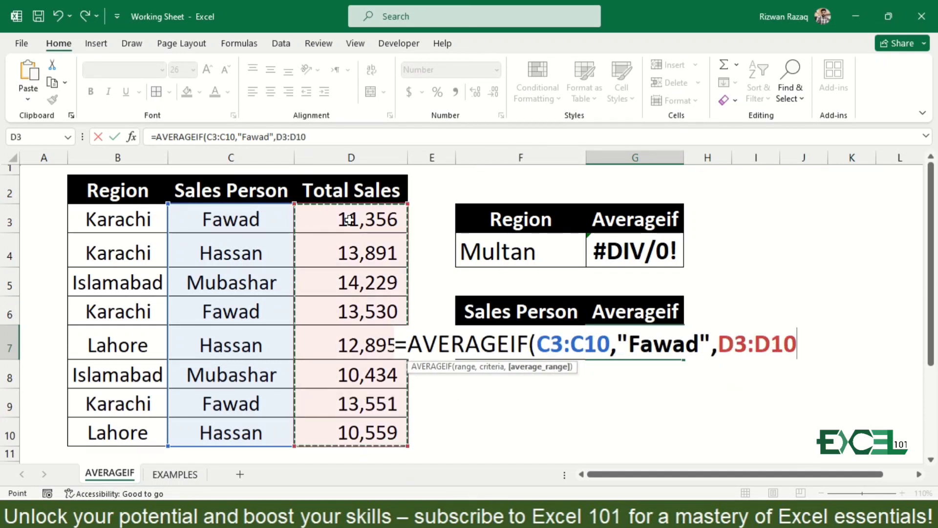
type(")")
key("Return")
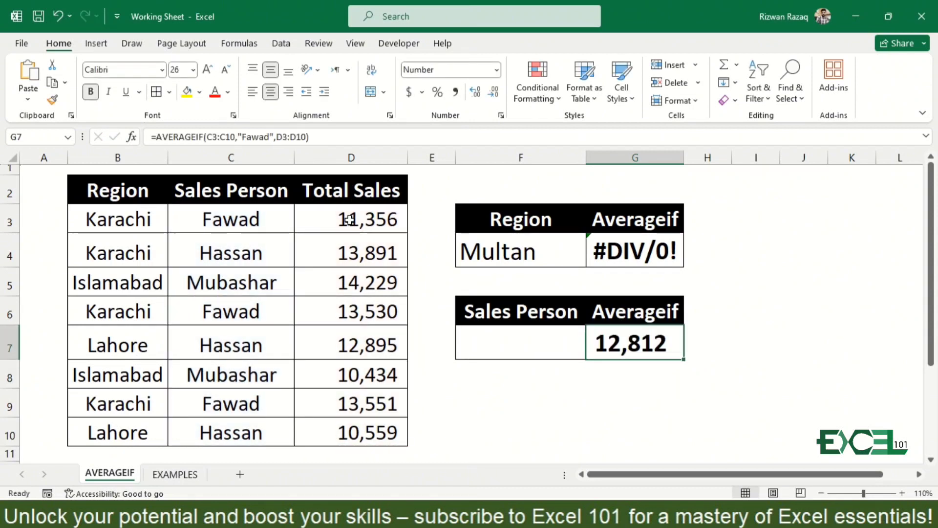
Check the G7 result against the average of that sales person's sales by selecting D3, D6 and D9 together
left_click(367, 218)
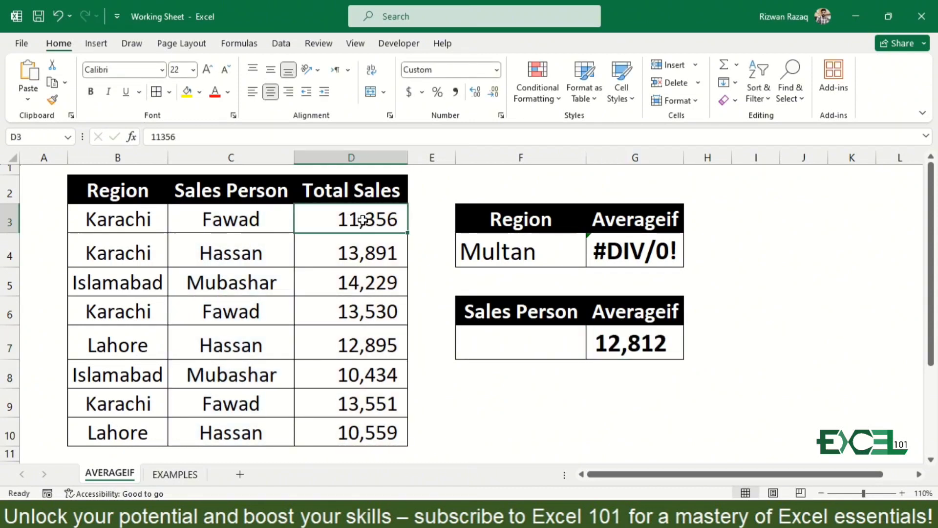
left_click(358, 309, "ctrl")
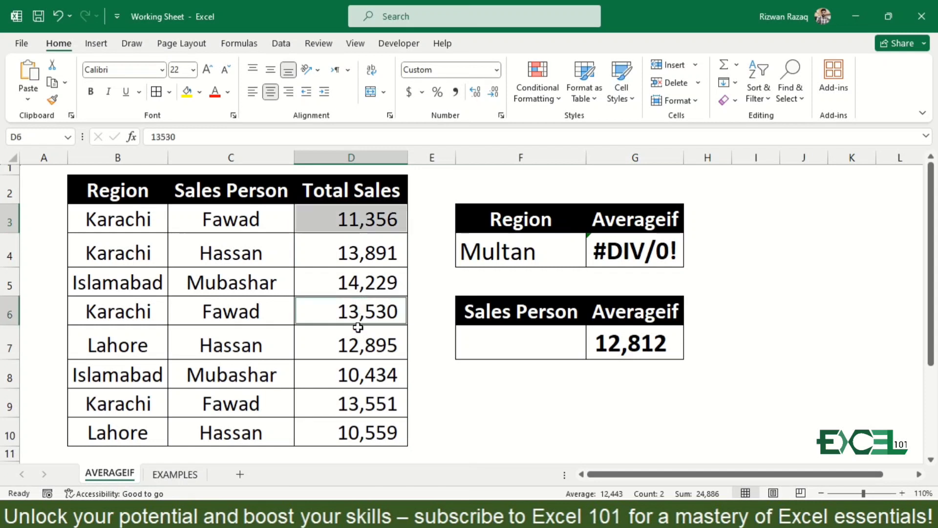
left_click(360, 400, "ctrl")
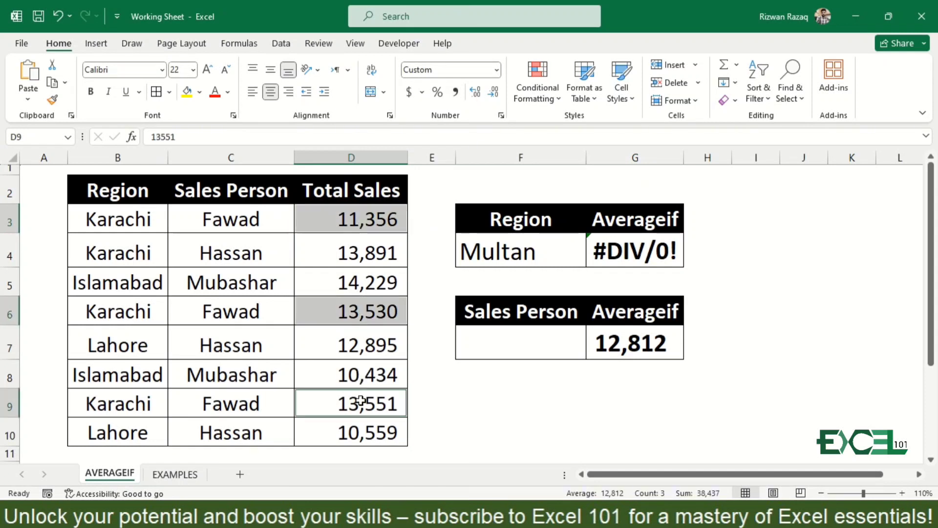
left_click(644, 342)
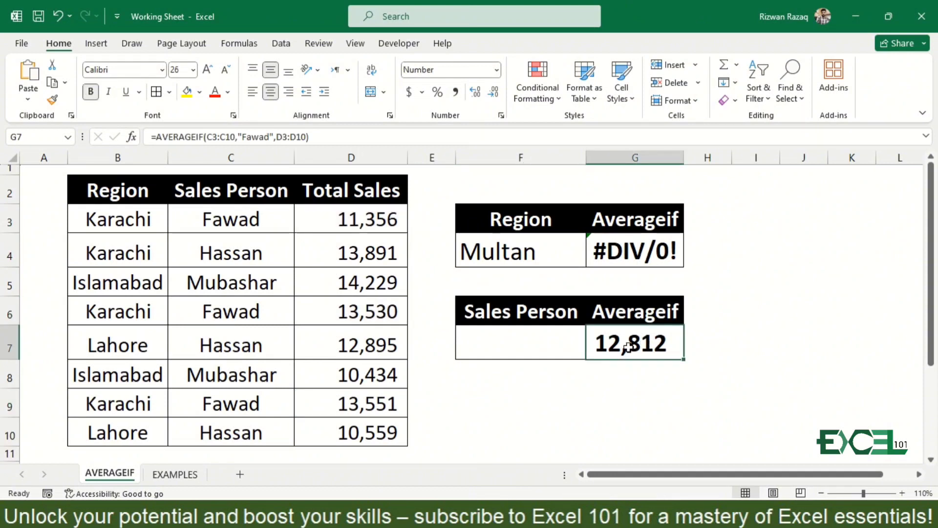
Replace the quoted name in the G7 AVERAGEIF formula with a reference to cell F7 as the criteria
left_click(552, 334)
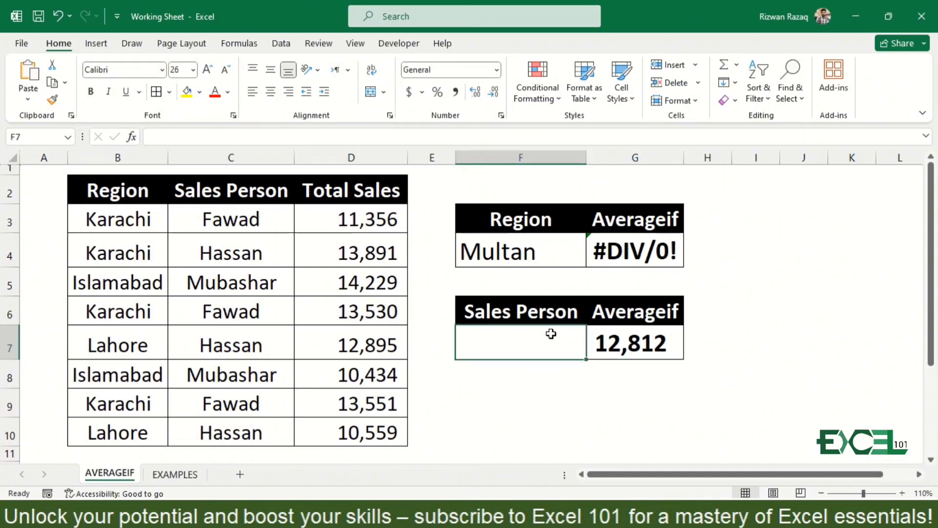
double_click(624, 338)
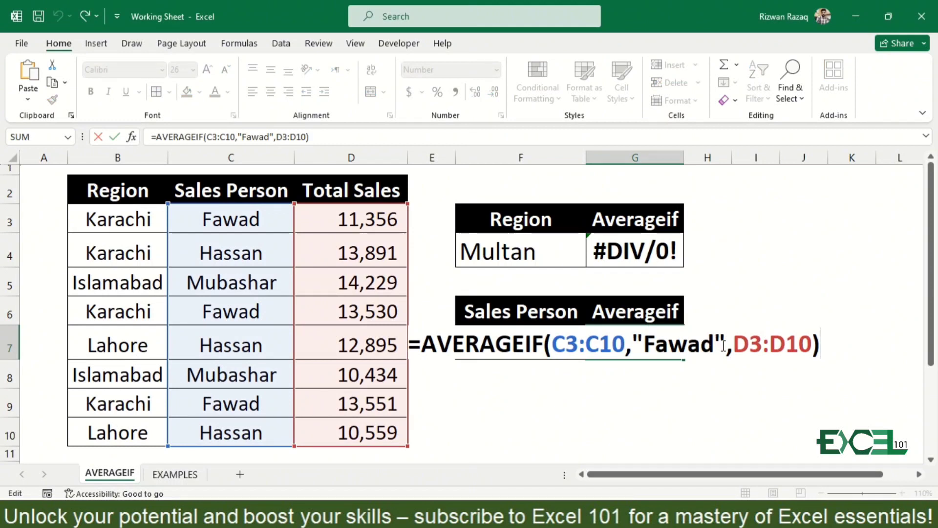
left_click(720, 344)
key("BackSpace")
key("BackSpace")
key("BackSpace")
key("BackSpace")
key("BackSpace")
key("BackSpace")
key("BackSpace")
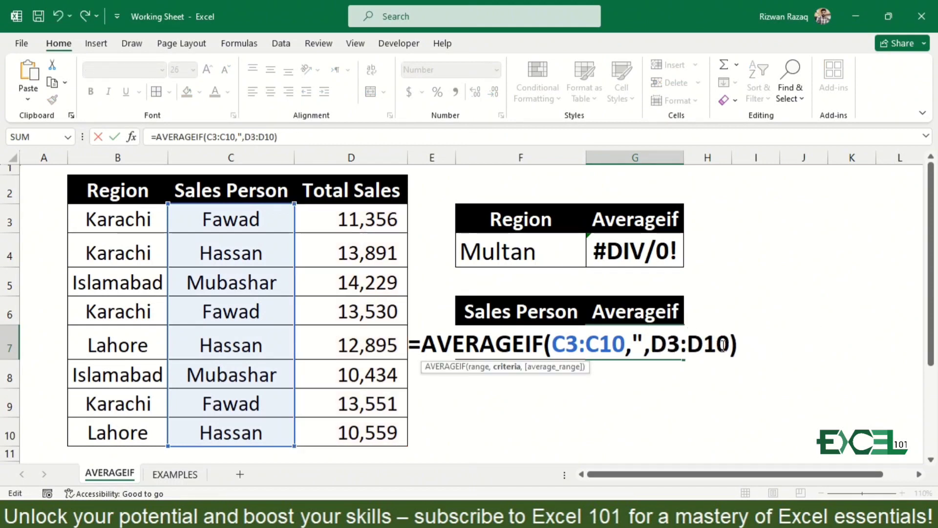
type("f7")
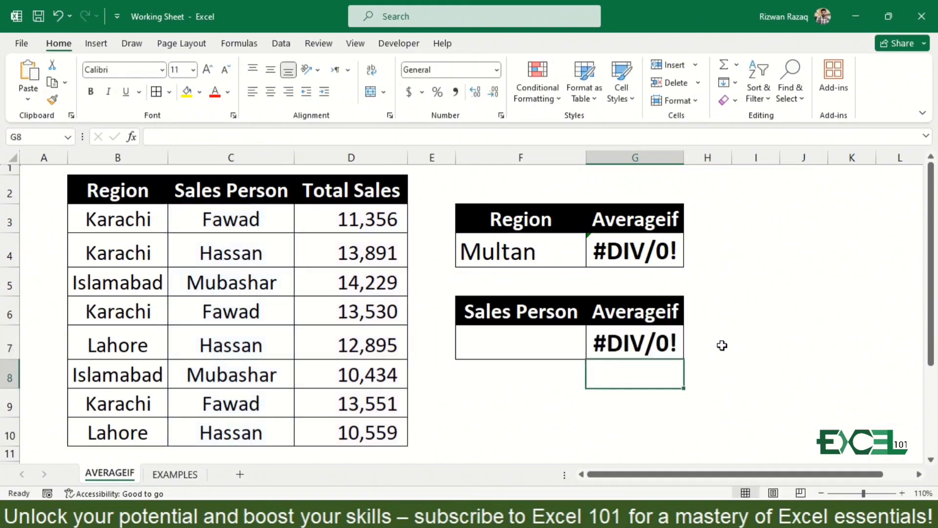
key("Return")
Enter the sales person's name from C4 in cell F7
key("Up")
key("Left")
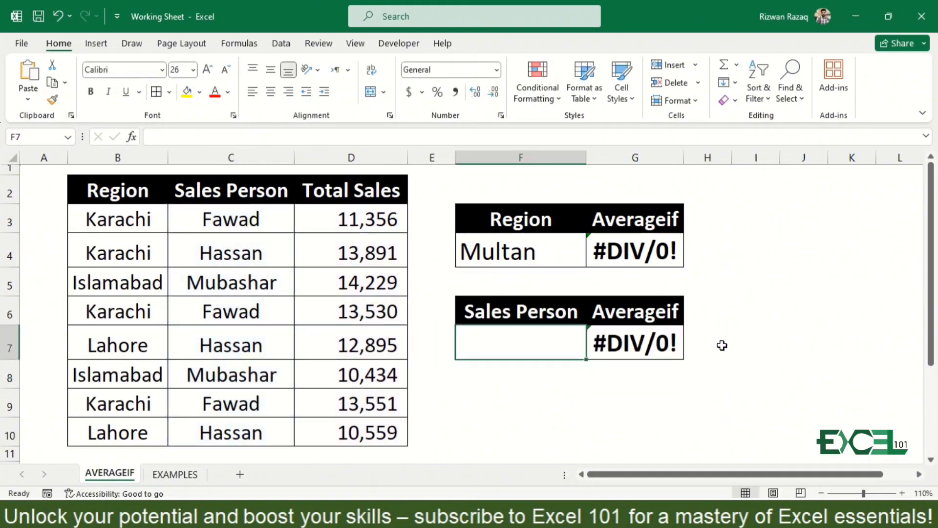
type("Hassan")
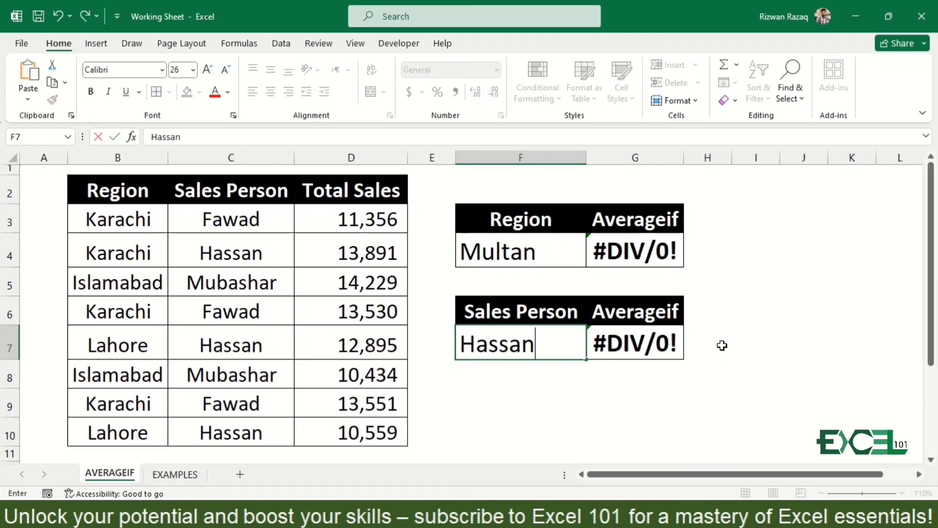
key("Return")
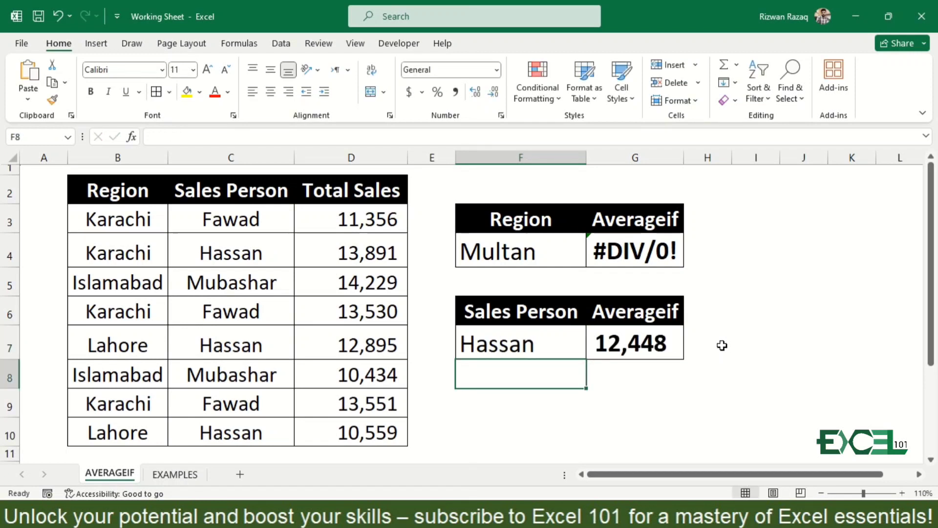
Change the sales person in cell F7 to the name from C3
key("Up")
type("Fawad")
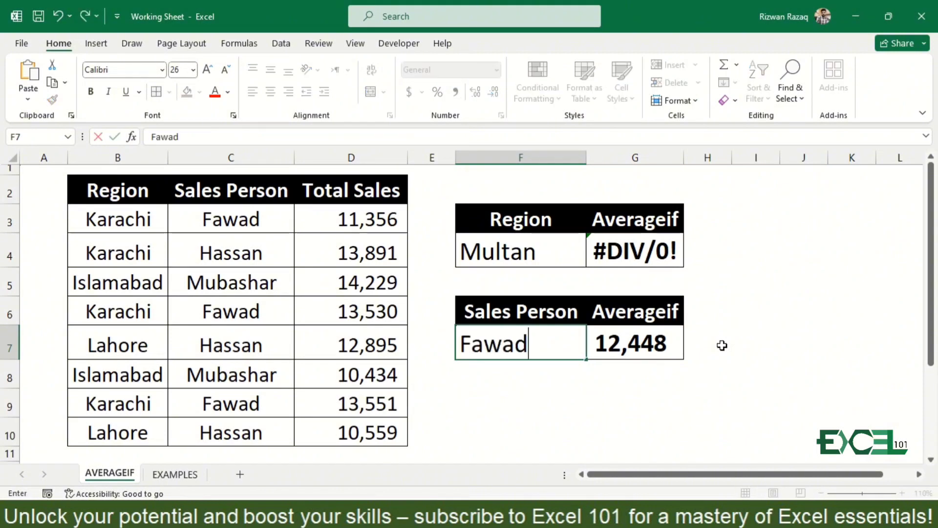
key("Return")
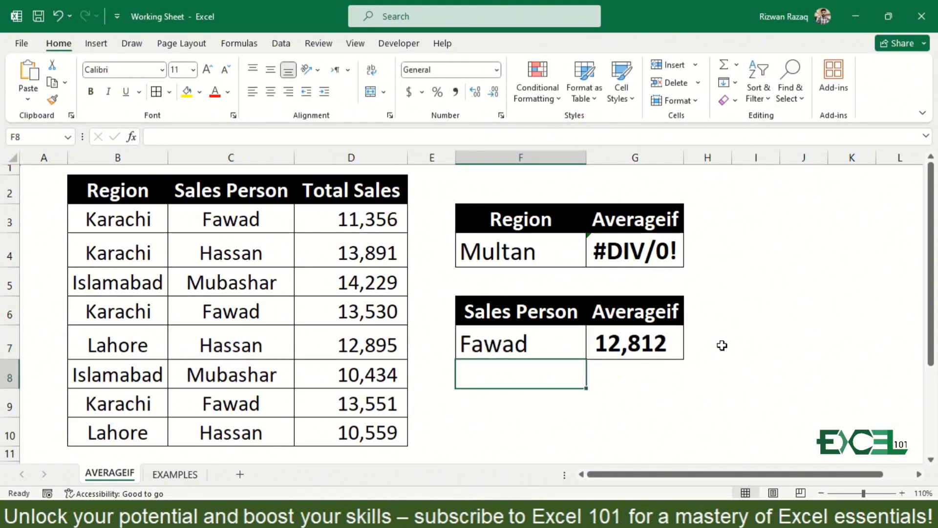
Set the region in cell F4 back to karachi
key("Up")
key("Up")
key("Up")
key("Up")
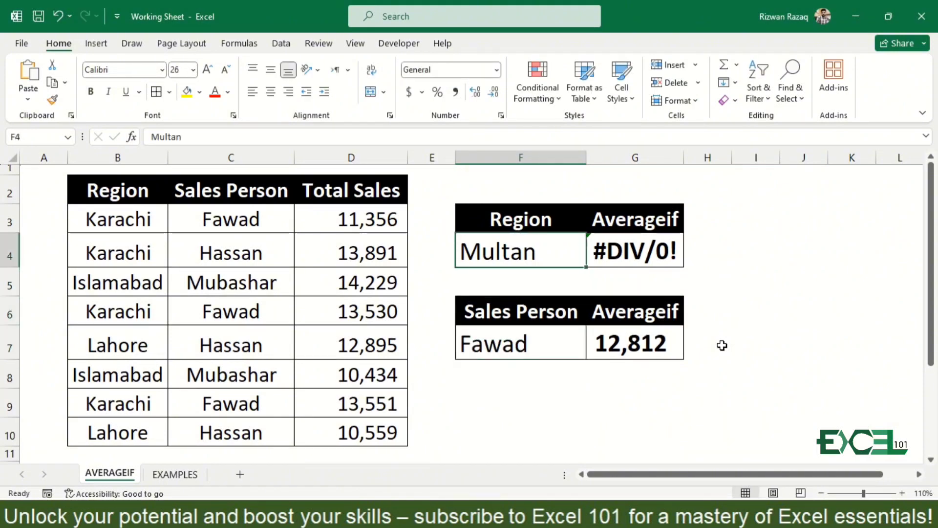
type("karachi")
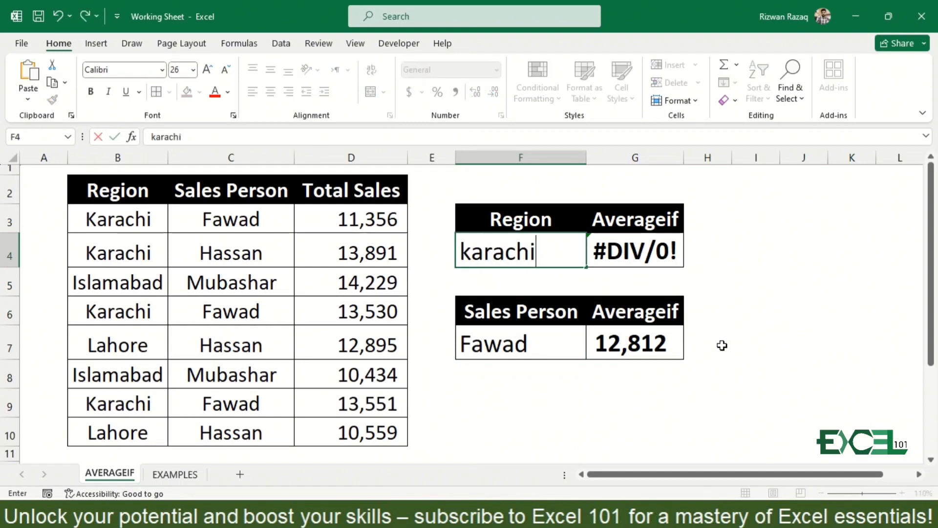
key("Return")
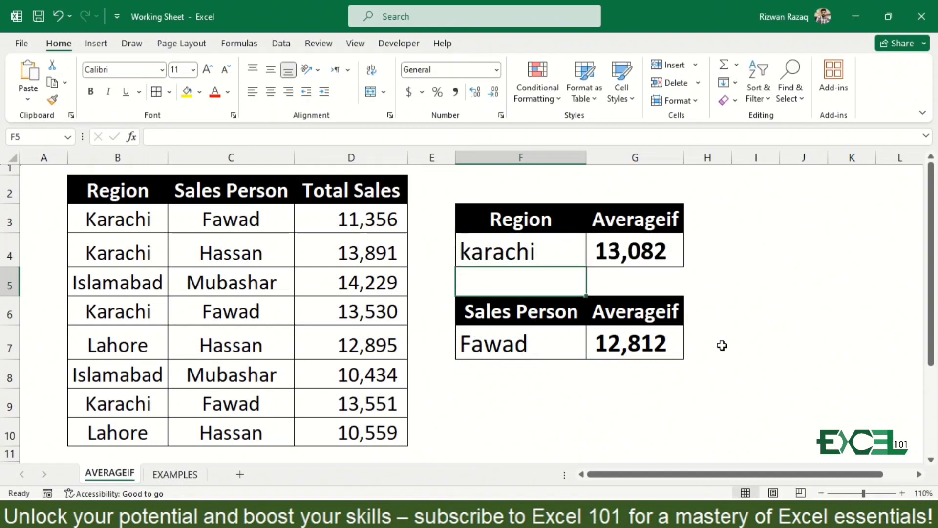